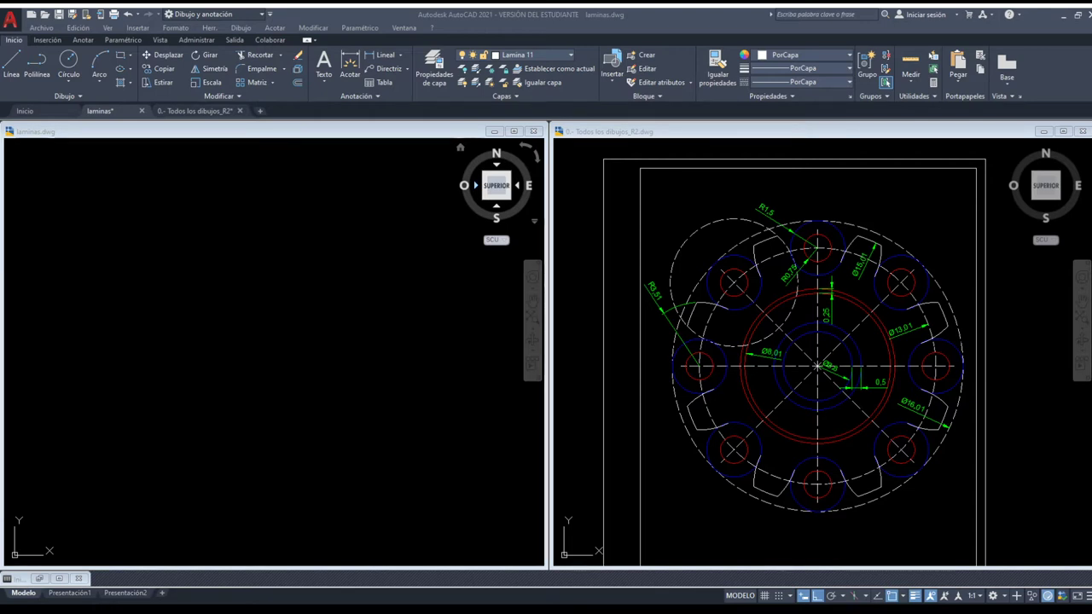
- Switch between the reference drawing and laminas.dwg, leaving laminas.dwg active on layer lámina 12 auxiliares
click(658, 406)
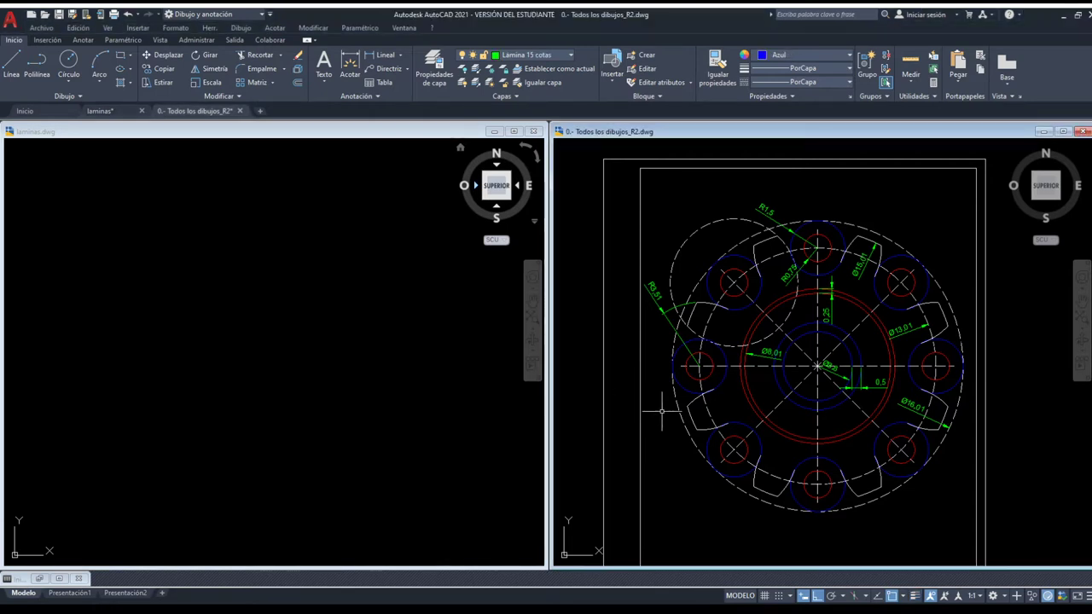
click(424, 220)
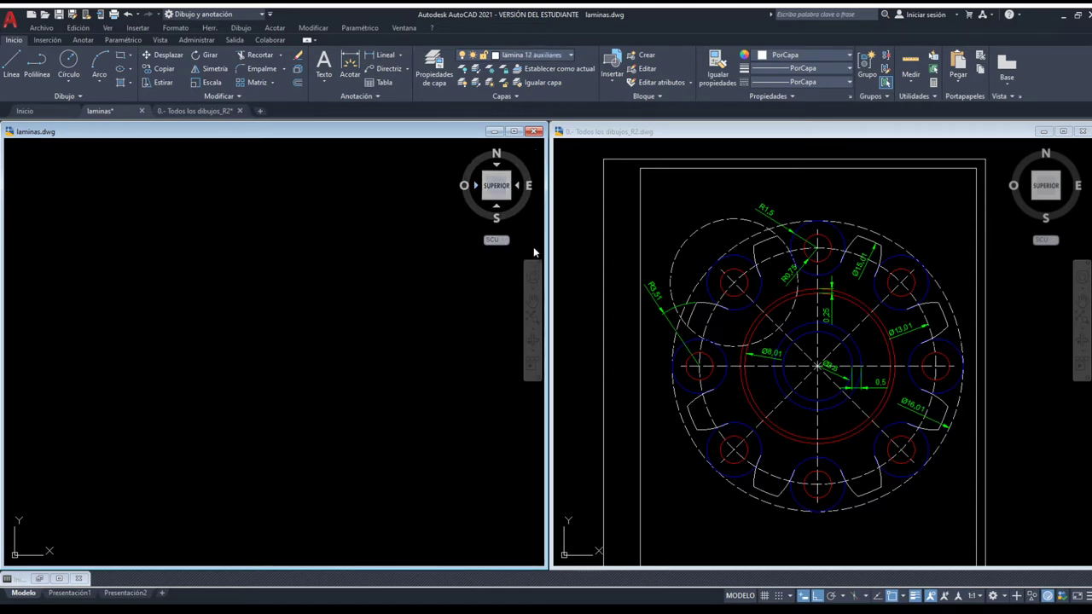
scroll(556, 56, down, 1)
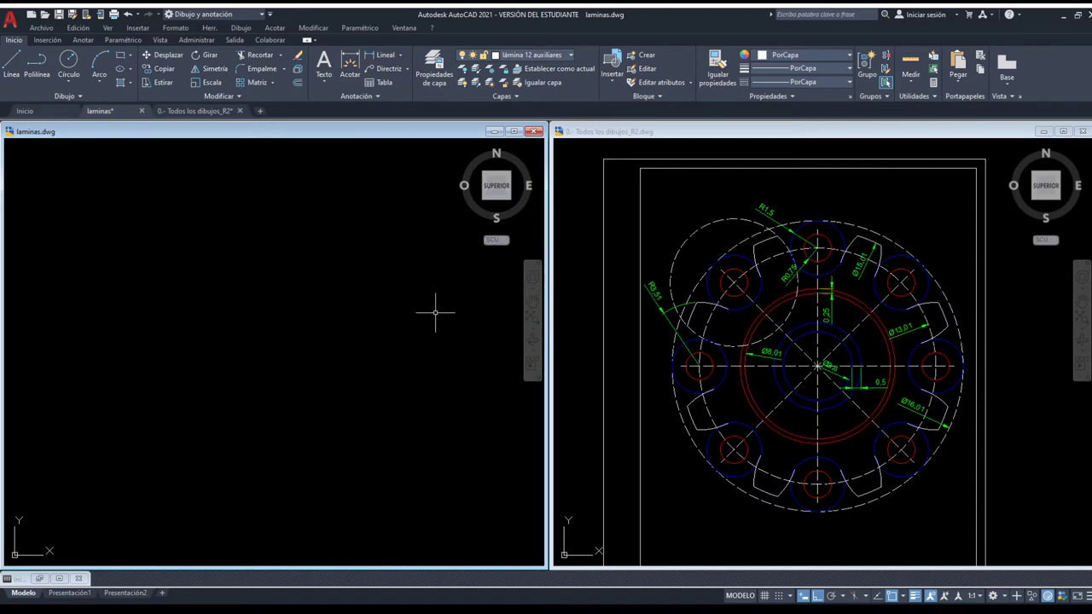
click(744, 341)
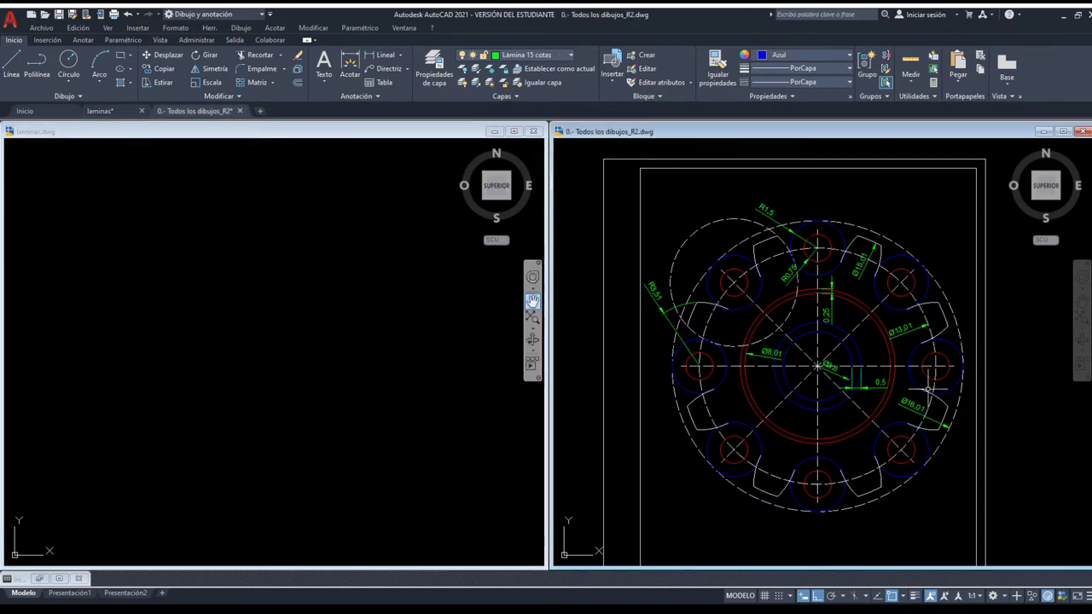
click(118, 340)
click(37, 61)
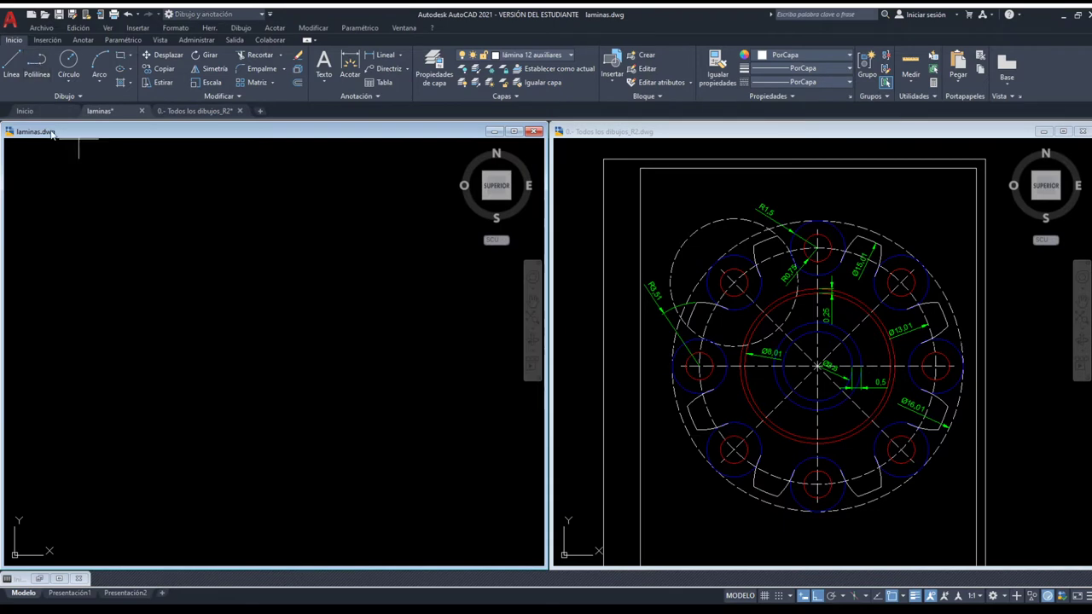
- Draw a single horizontal polyline and check its dashed ACAD_ISO02W100 linetype
click(95, 364)
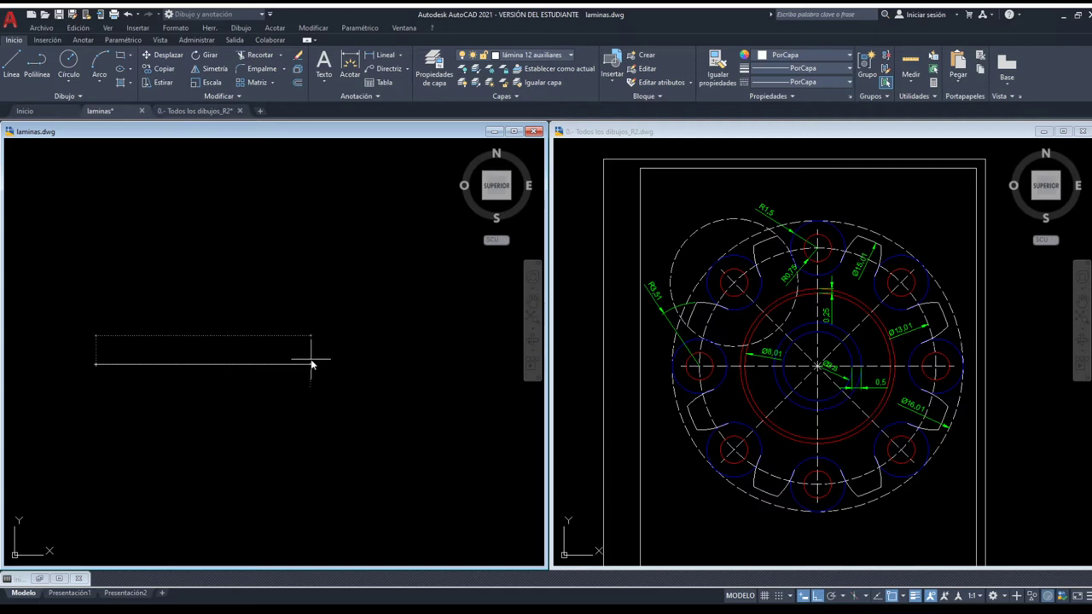
key(Return)
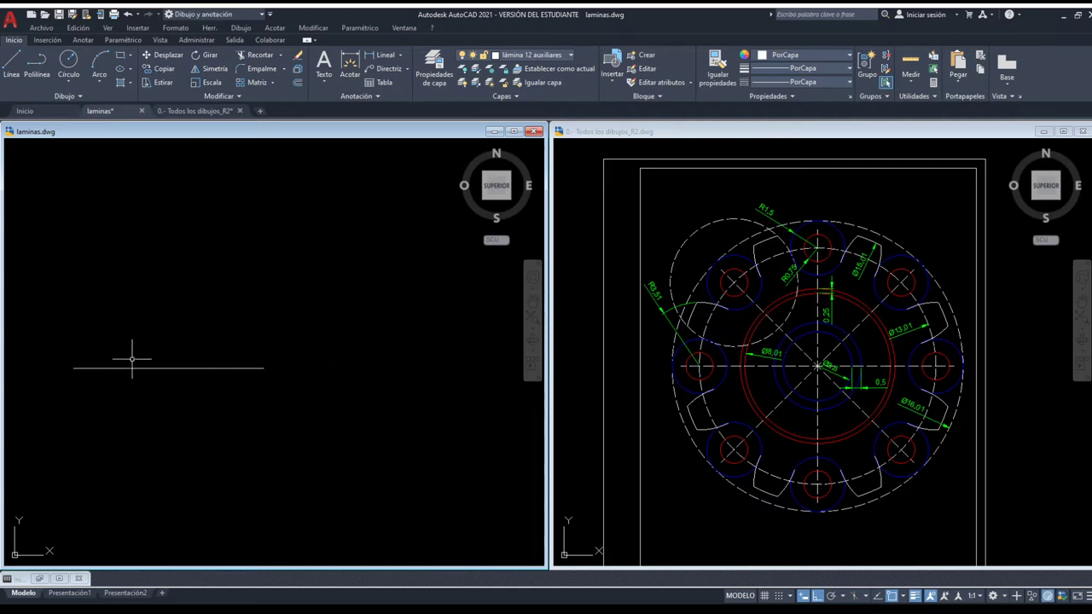
click(244, 367)
mouse_move(496, 185)
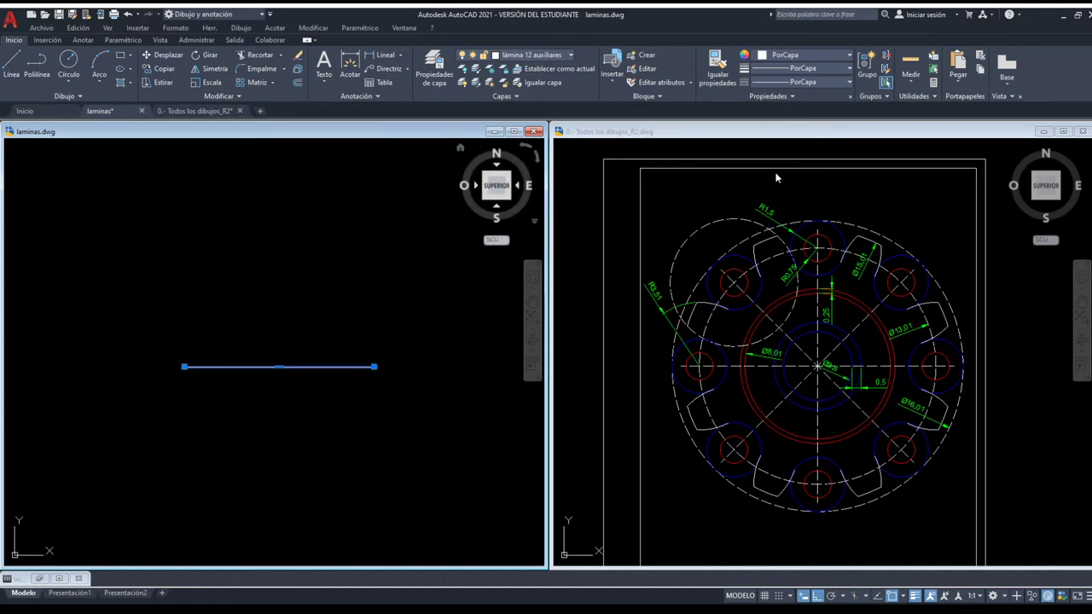
key(Escape)
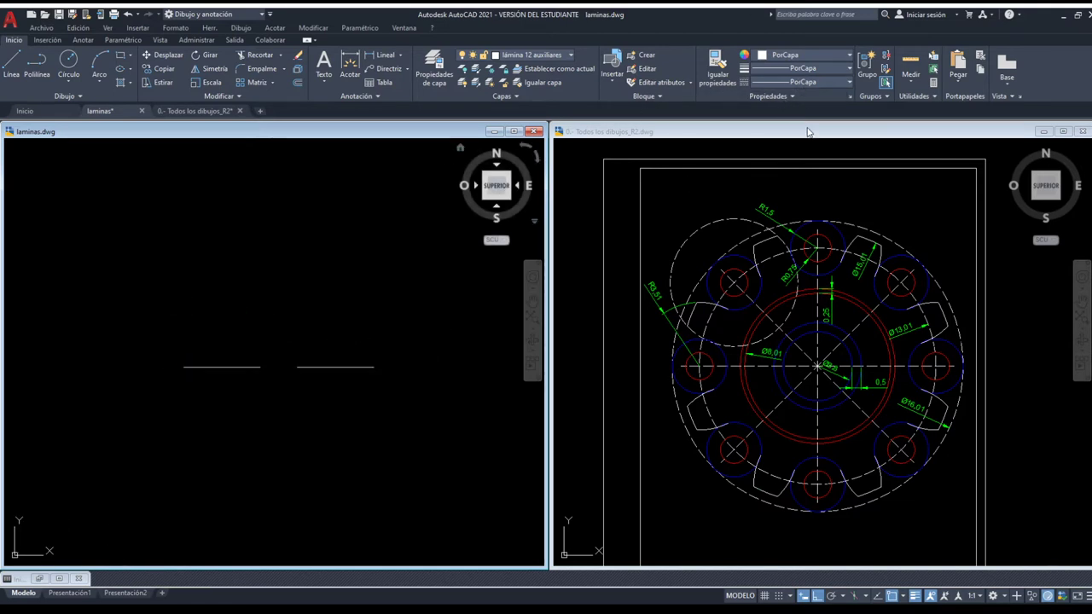
key(ctrl+a)
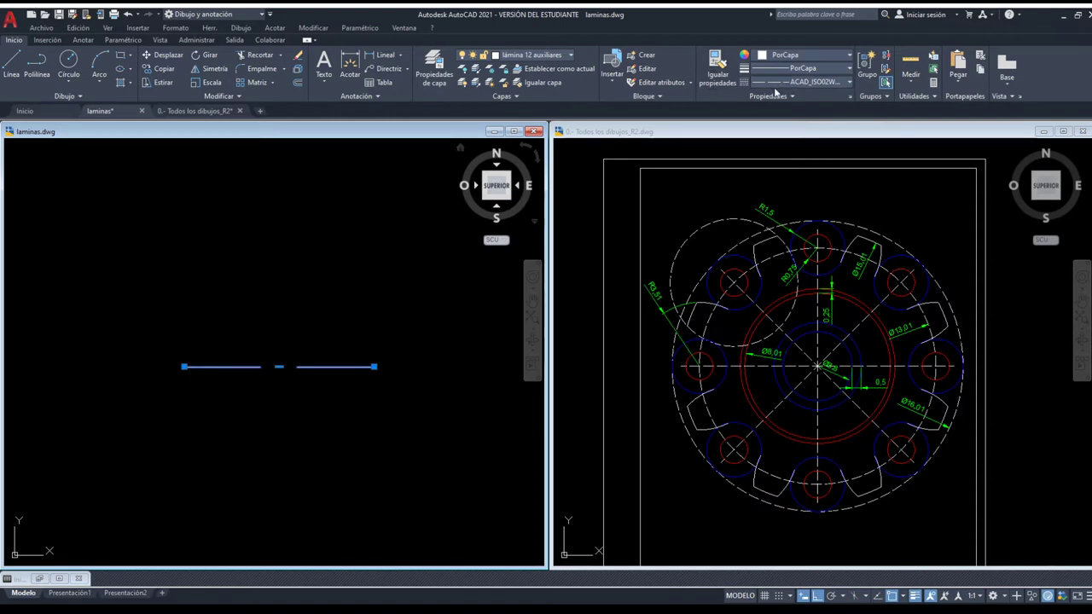
key(Escape)
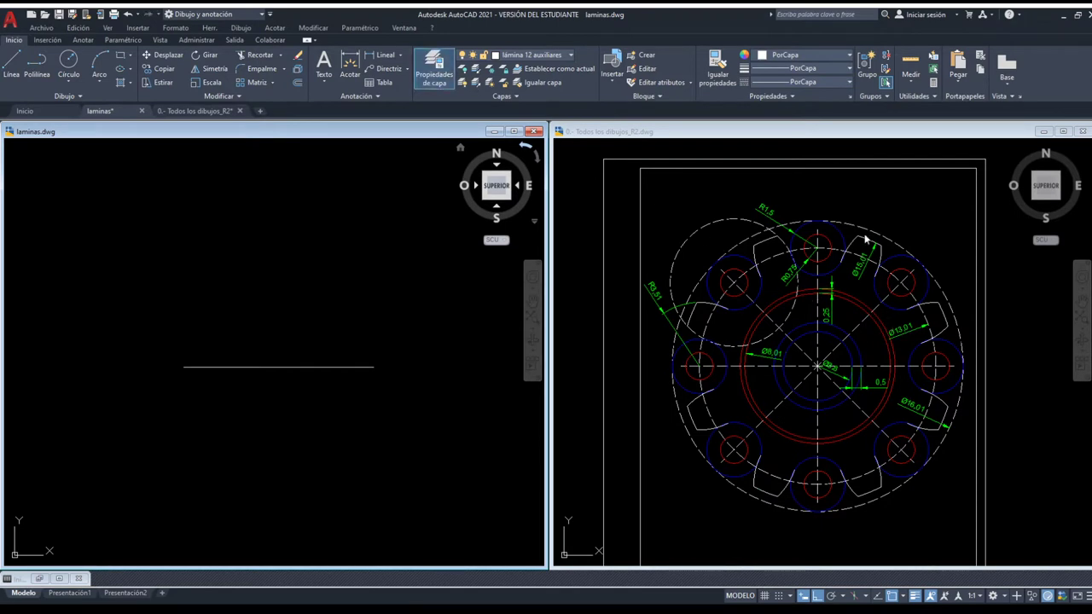
- Give the horizontal line a linetype scale of 0.1 in its Properties
click(832, 328)
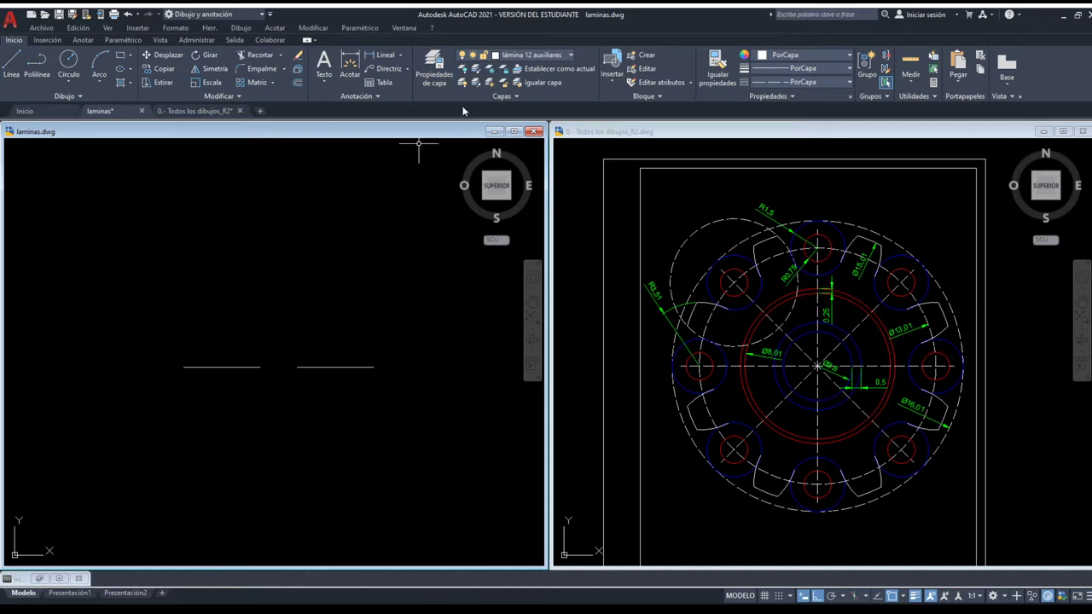
click(346, 367)
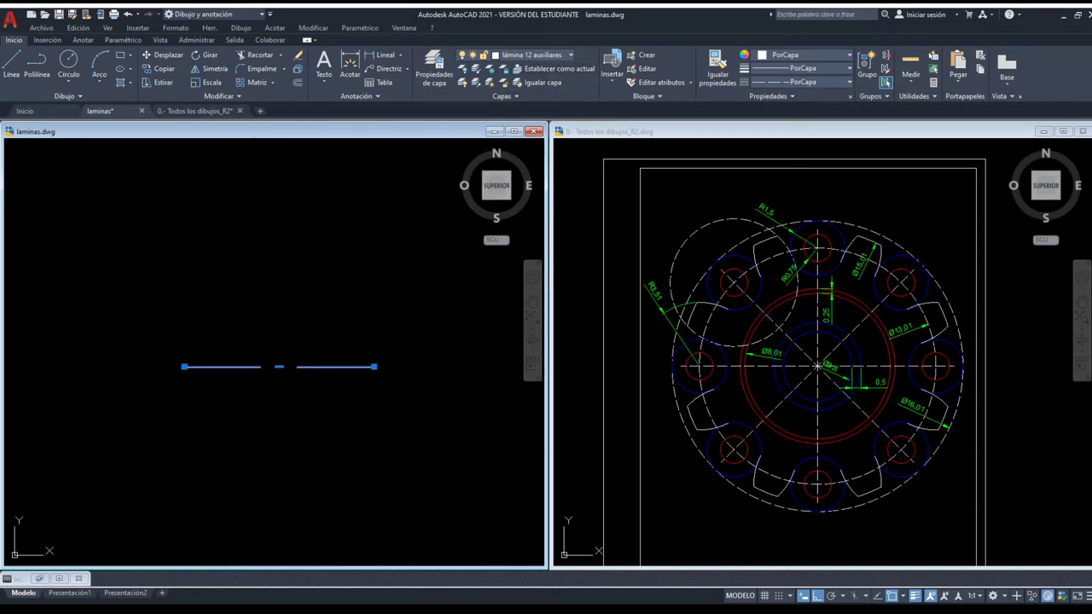
key(ctrl+1)
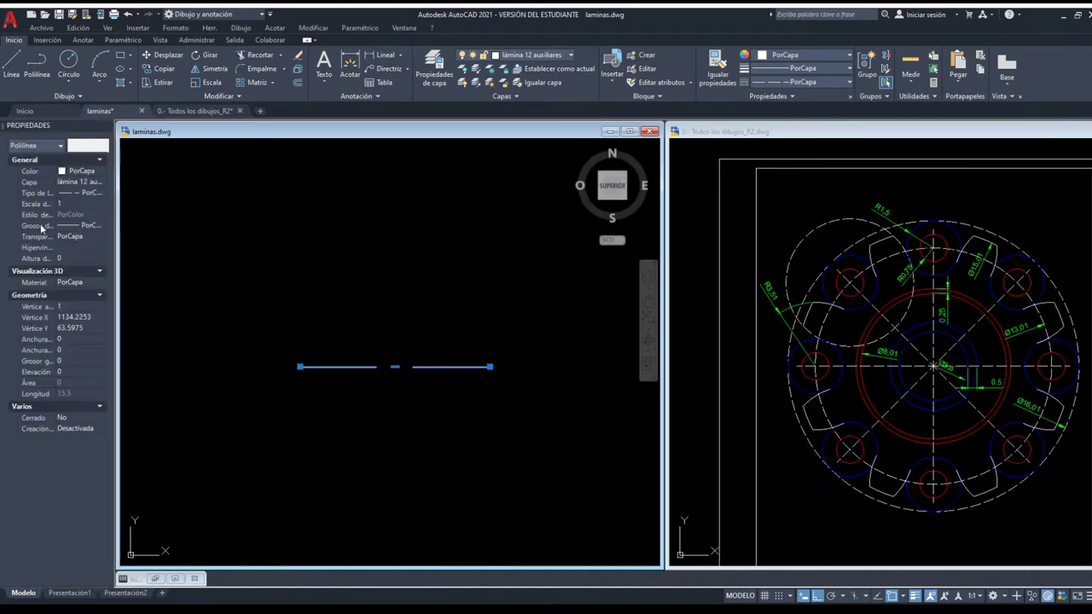
click(73, 205)
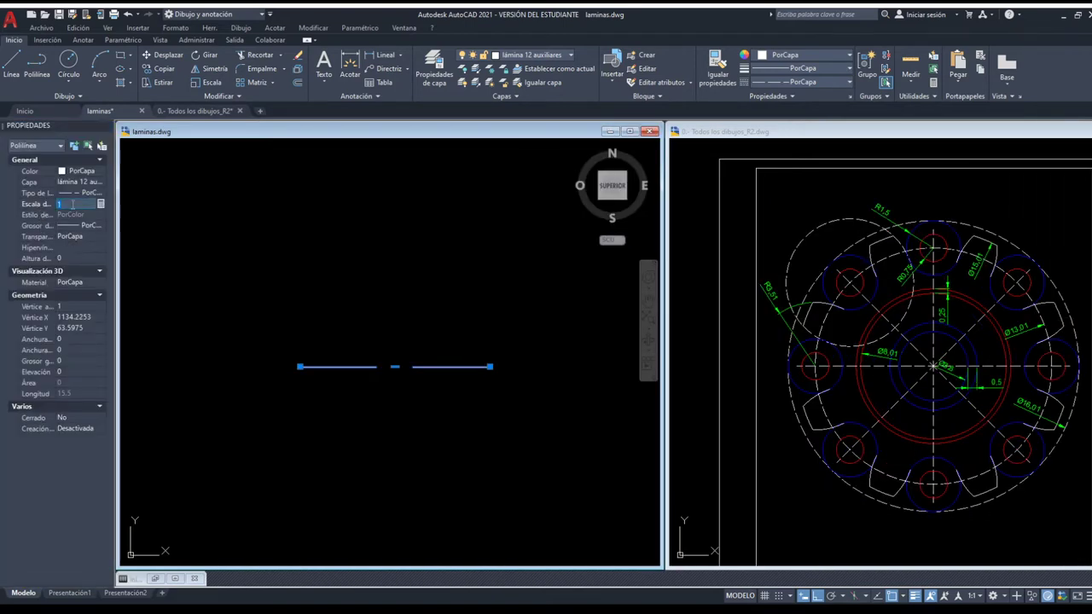
text(0.1)
key(Return)
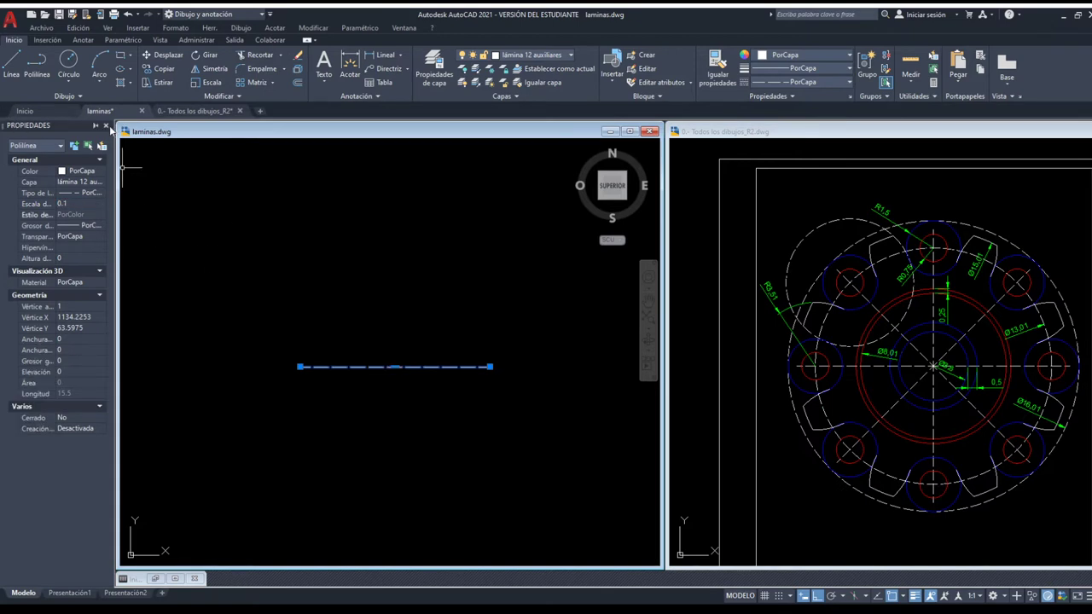
click(105, 125)
key(Escape)
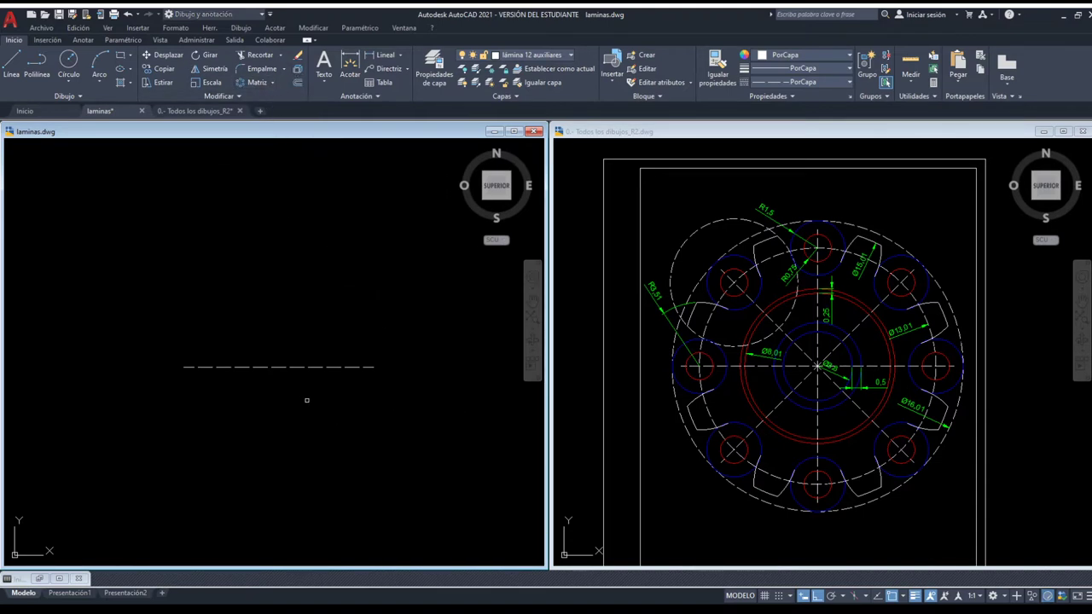
- Polar-array the dashed line into 8 items around its midpoint
drag(305, 397, 267, 351)
click(278, 367)
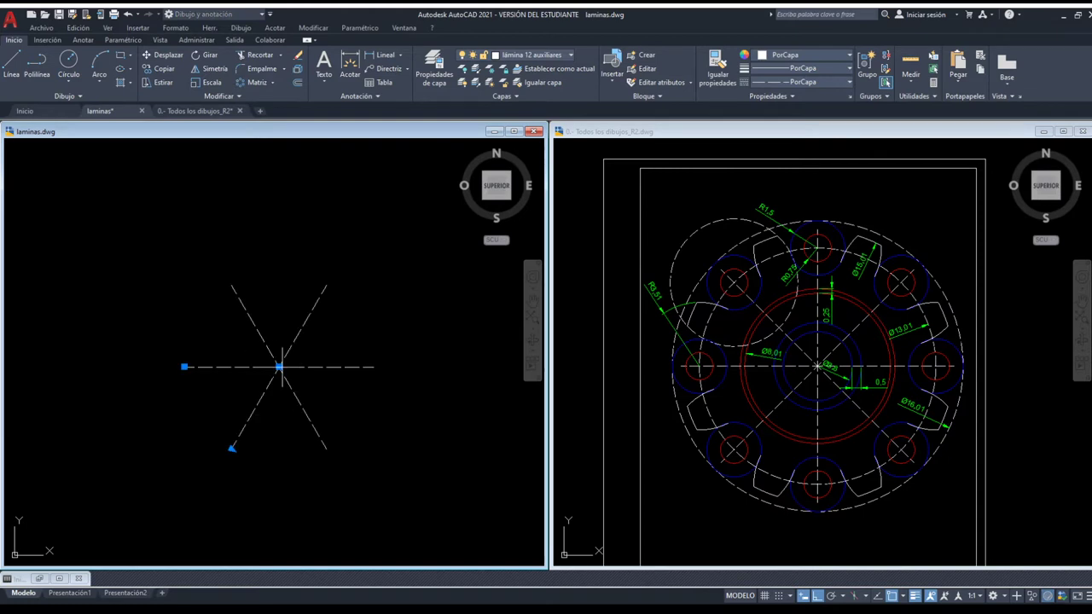
click(111, 55)
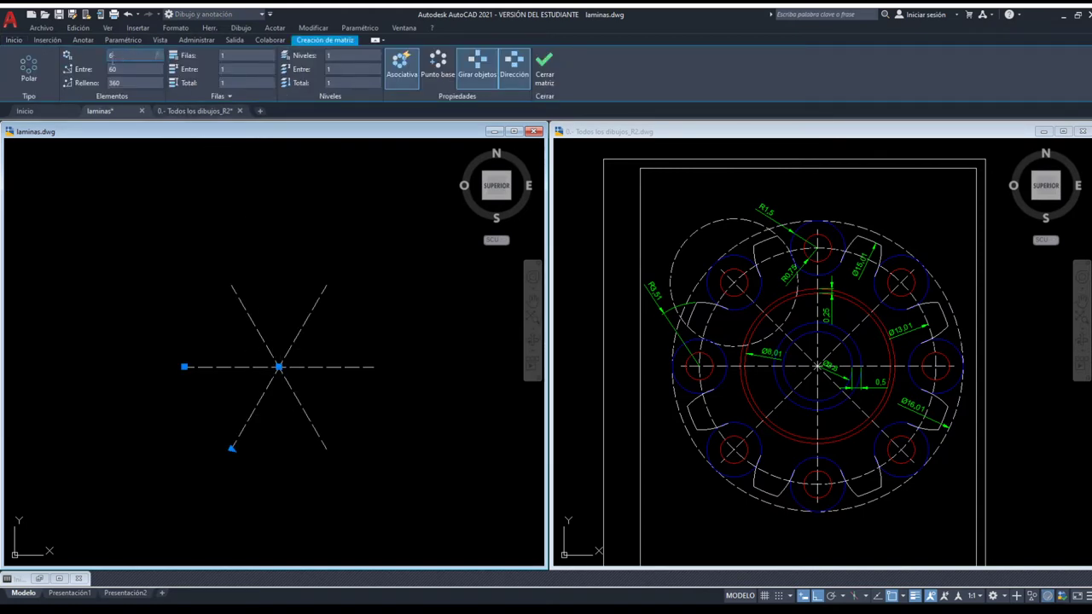
text(8)
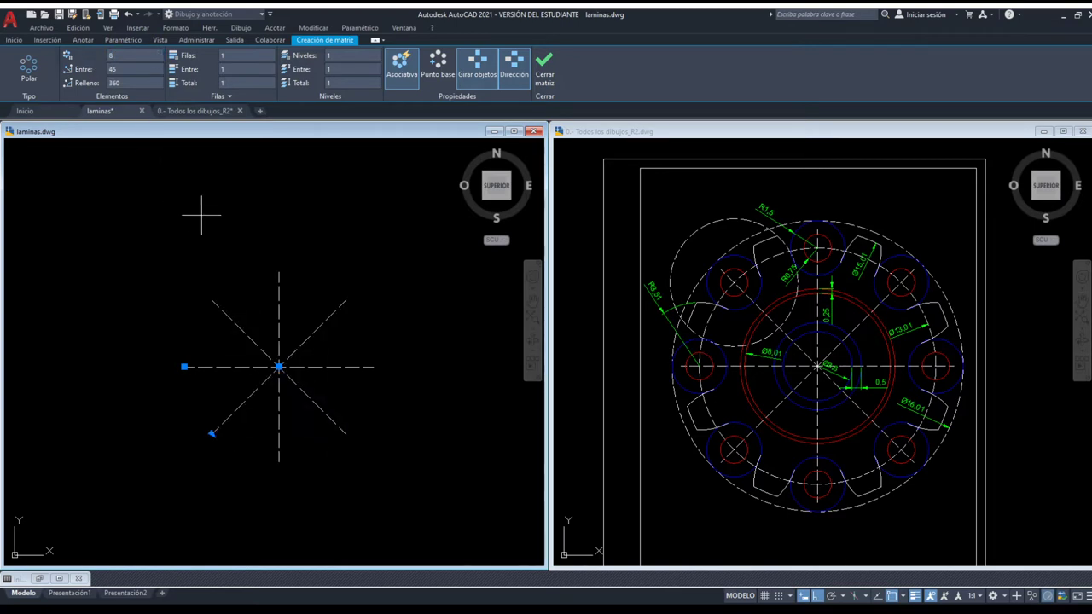
key(Return)
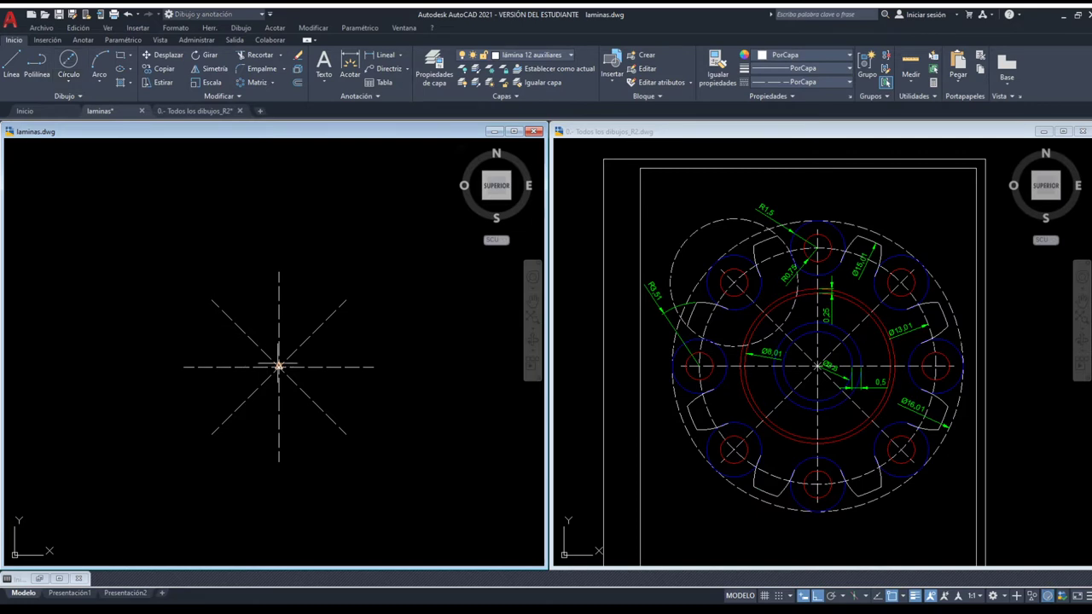
- Draw large concentric circles centred on the centerlines' crossing point
click(279, 367)
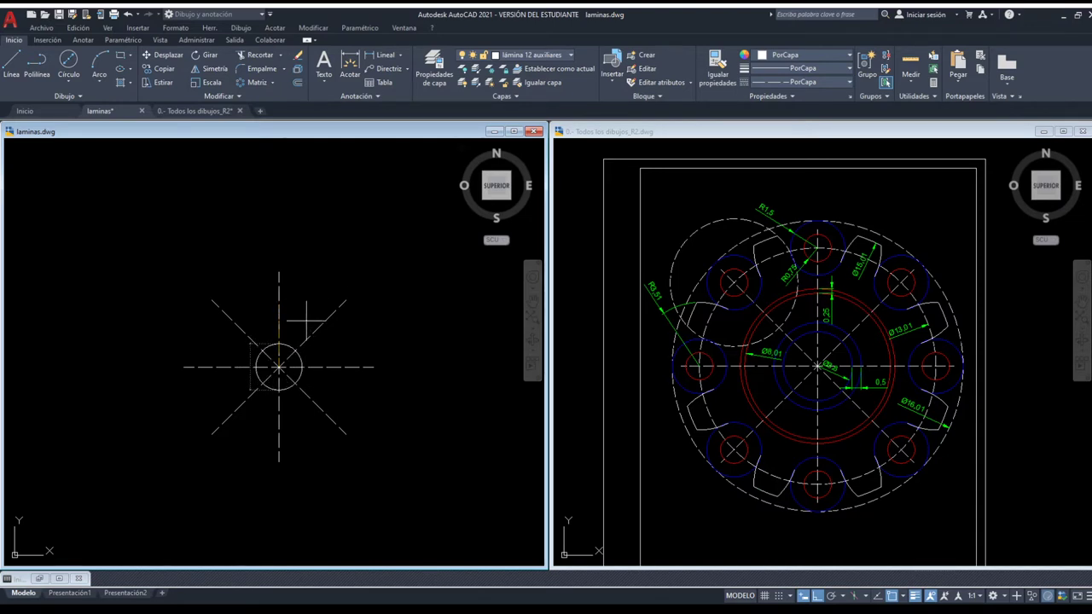
key(Return)
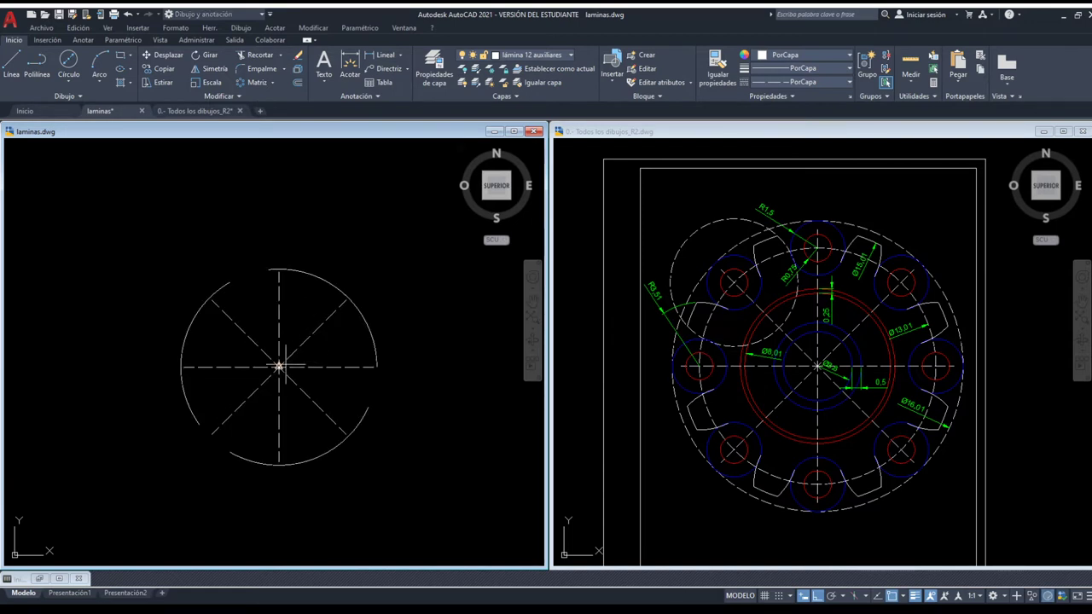
click(279, 368)
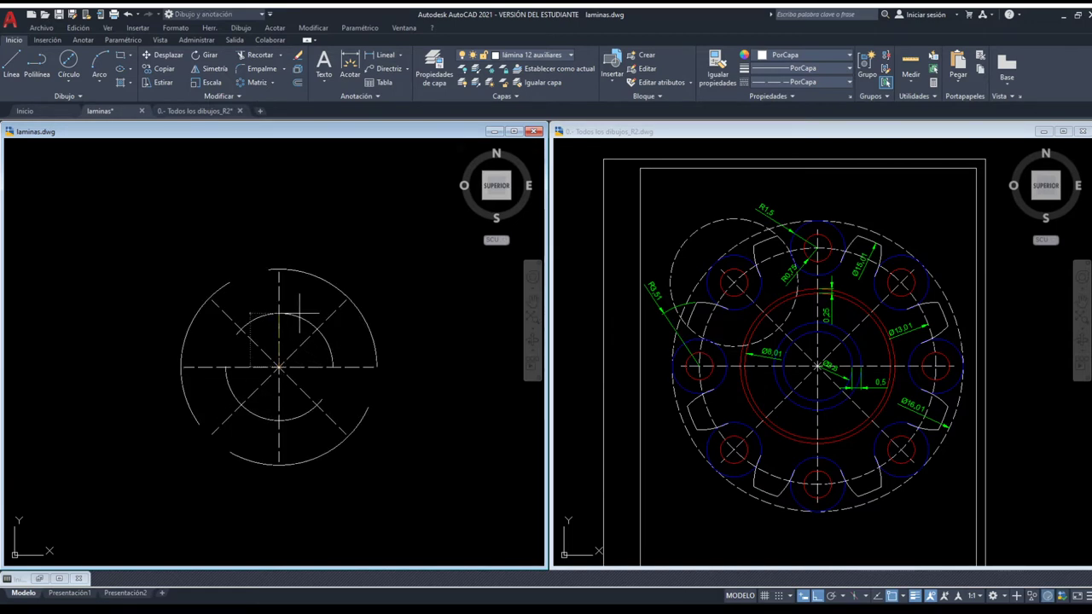
click(412, 339)
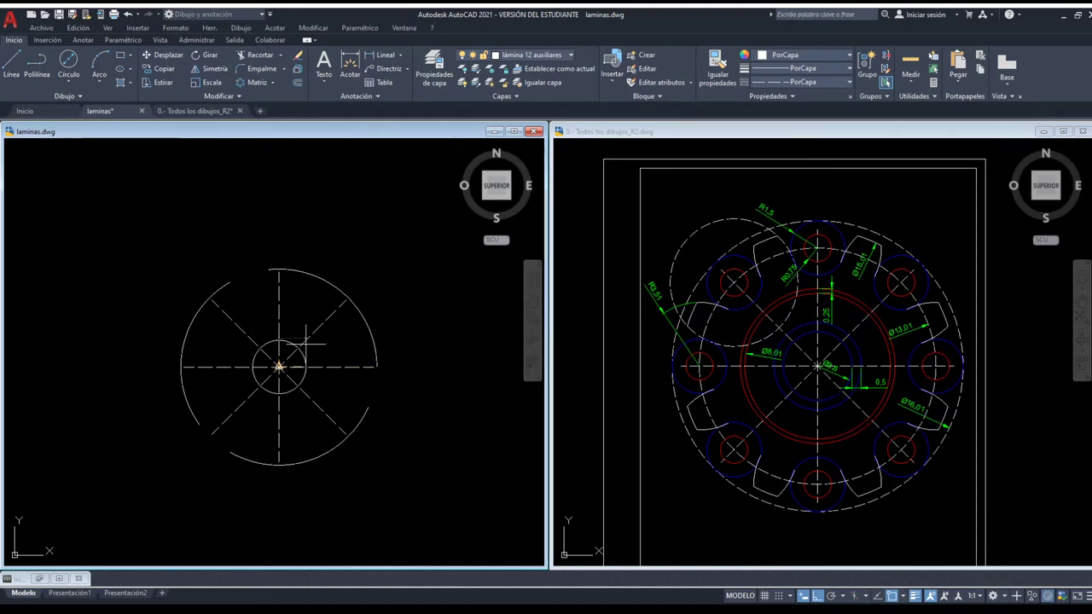
click(68, 61)
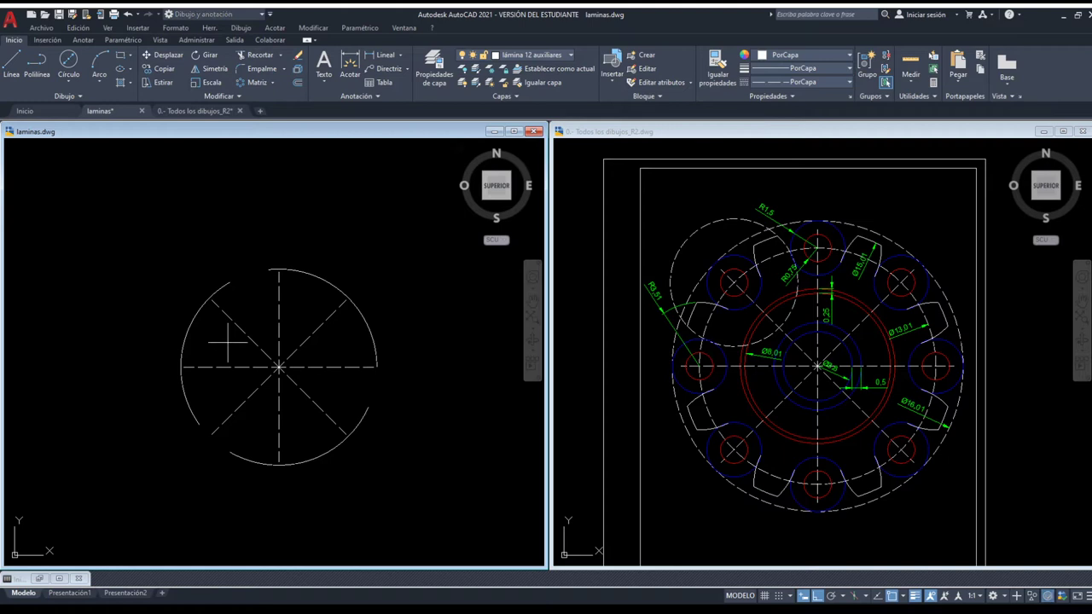
click(278, 367)
click(278, 342)
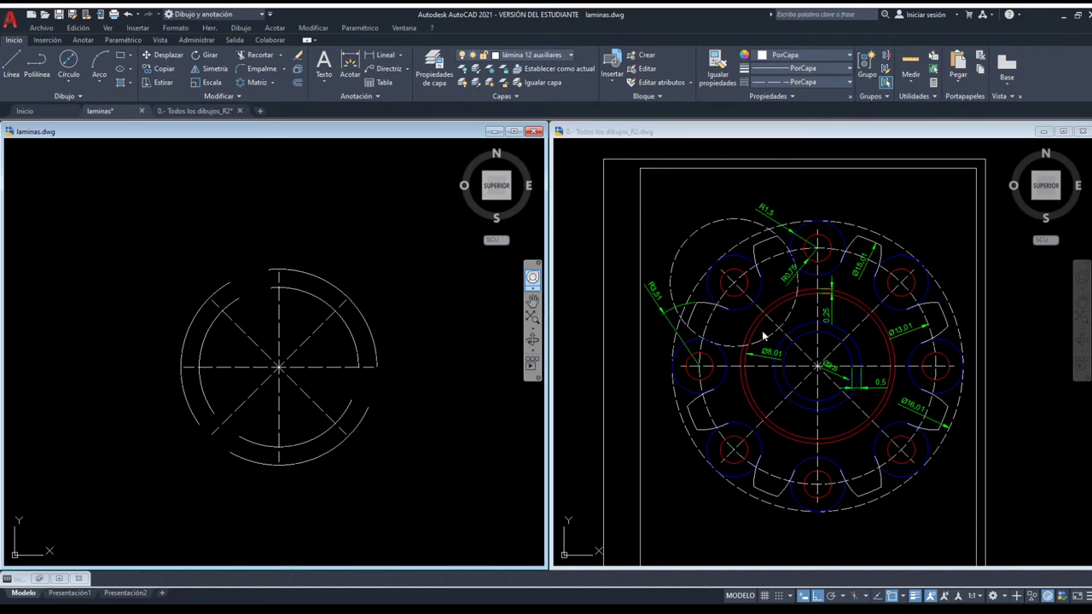
- Zoom and pan the reference gear drawing to view the whole part, then reactivate laminas.dwg
click(723, 322)
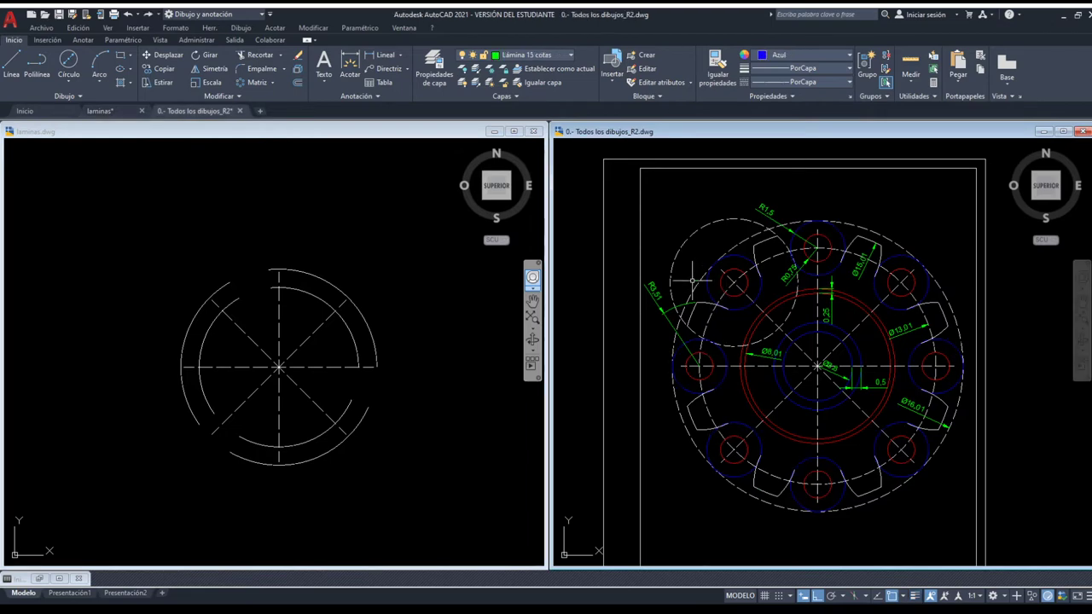
scroll(687, 294, up, 2)
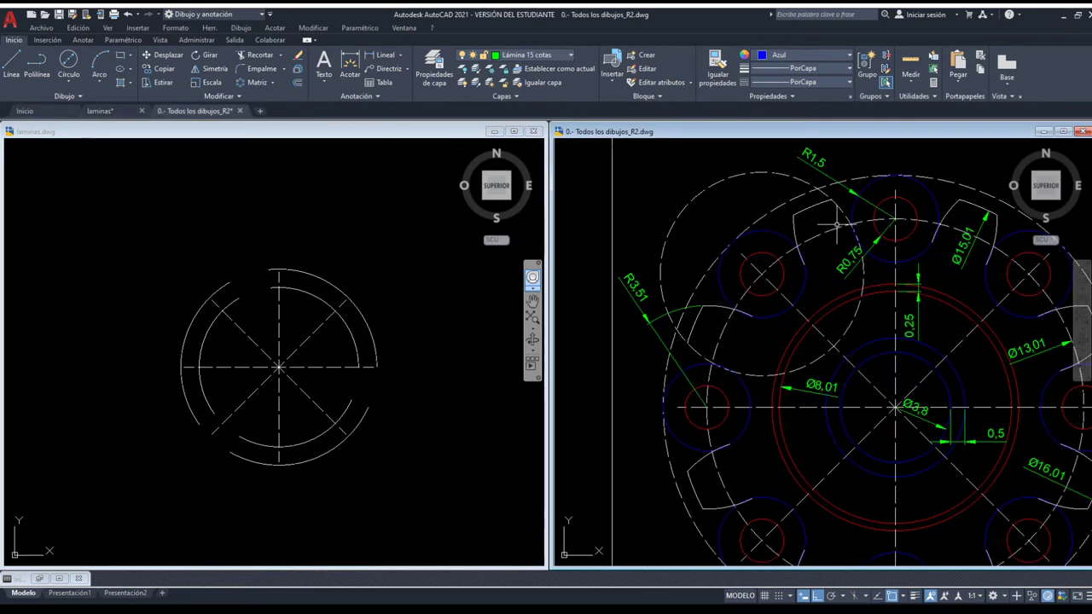
scroll(842, 219, up, 2)
scroll(826, 282, down, 2)
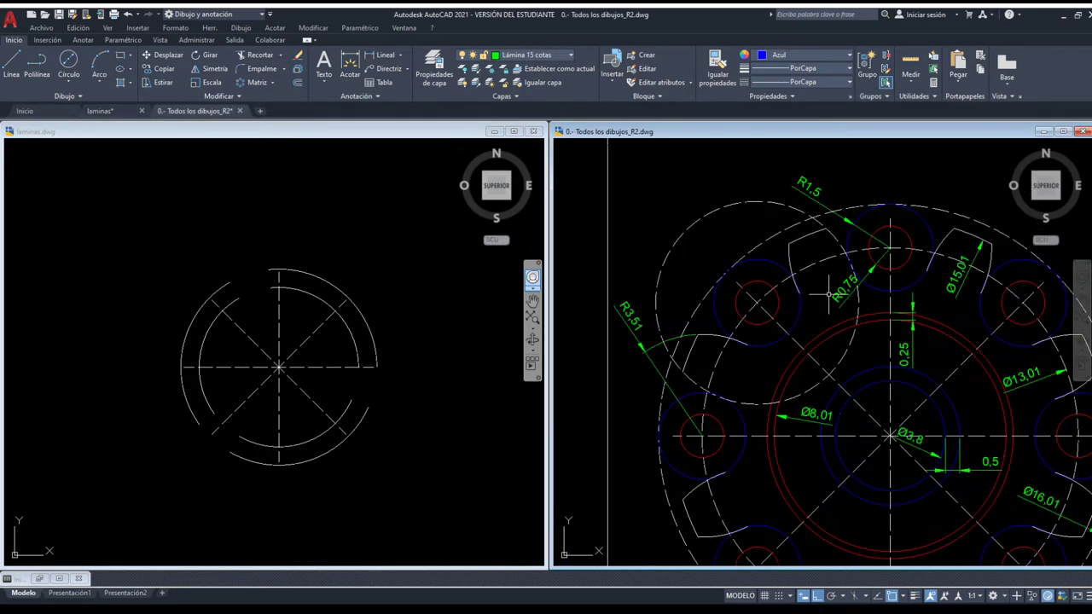
scroll(828, 294, down, 2)
scroll(823, 303, up, 2)
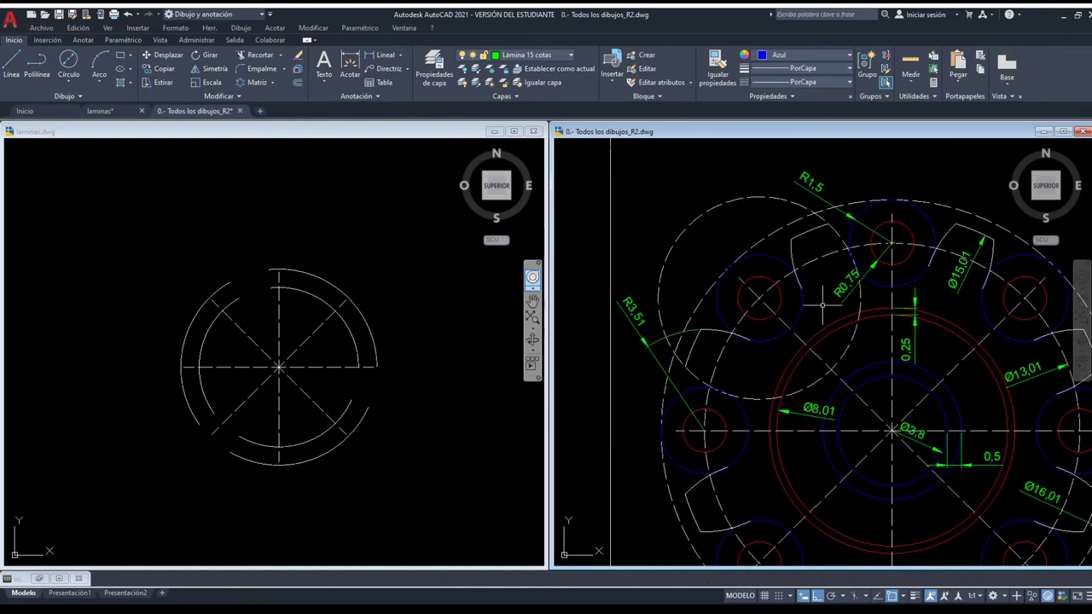
middle_drag(816, 314, 849, 315)
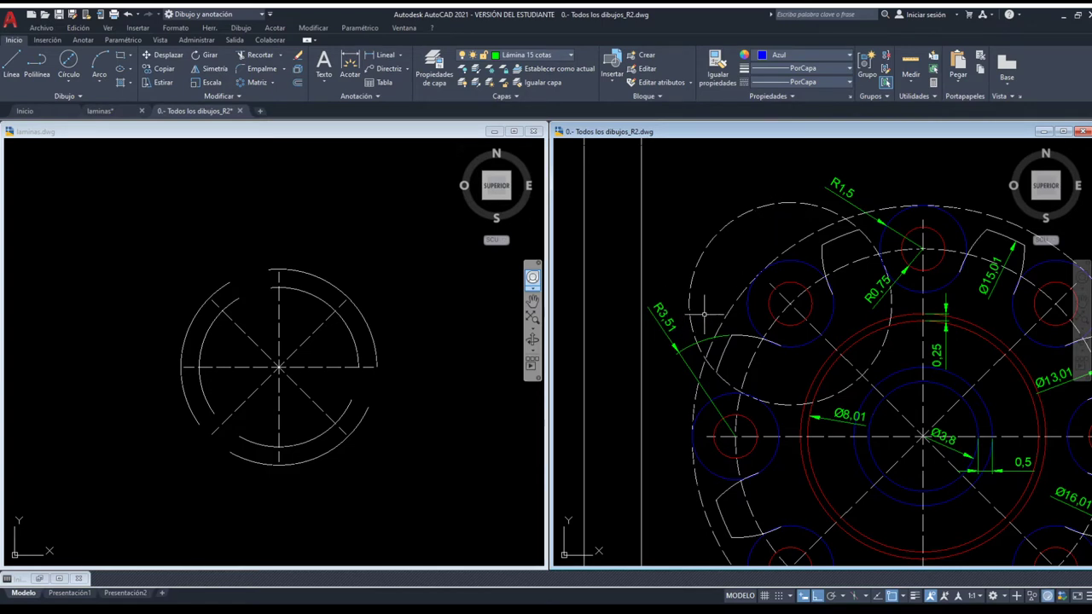
scroll(679, 323, down, 2)
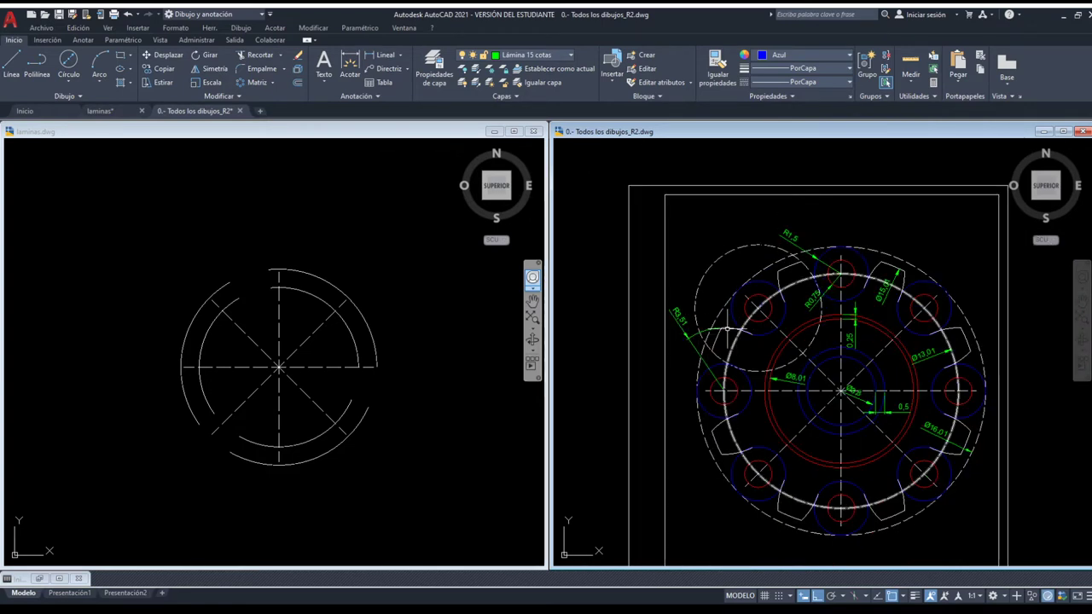
click(364, 288)
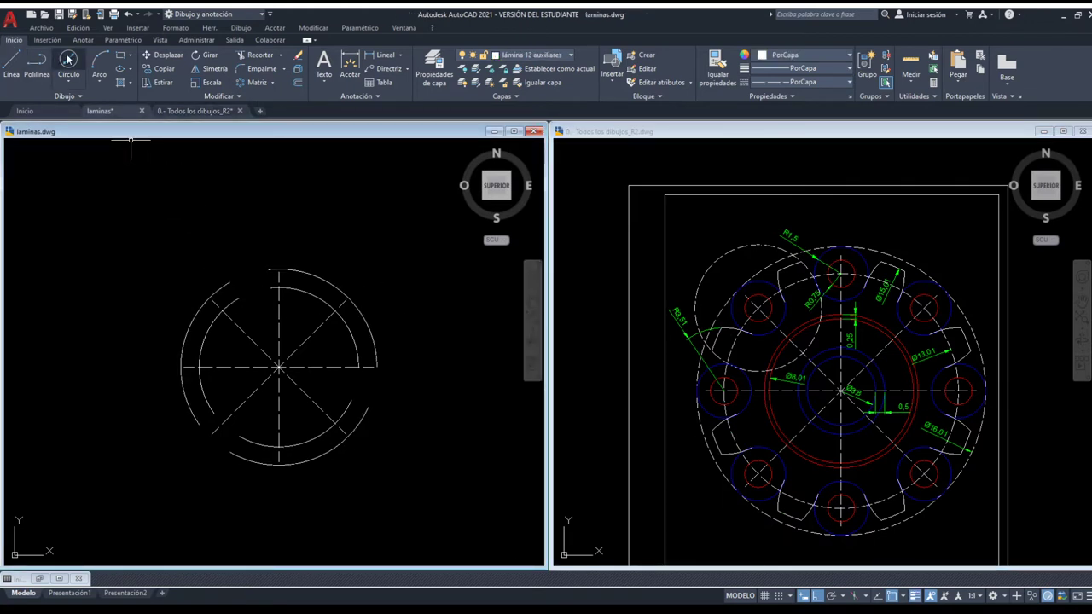
- Draw a dashed circle centred on the upper-left diagonal centreline
scroll(223, 303, up, 4)
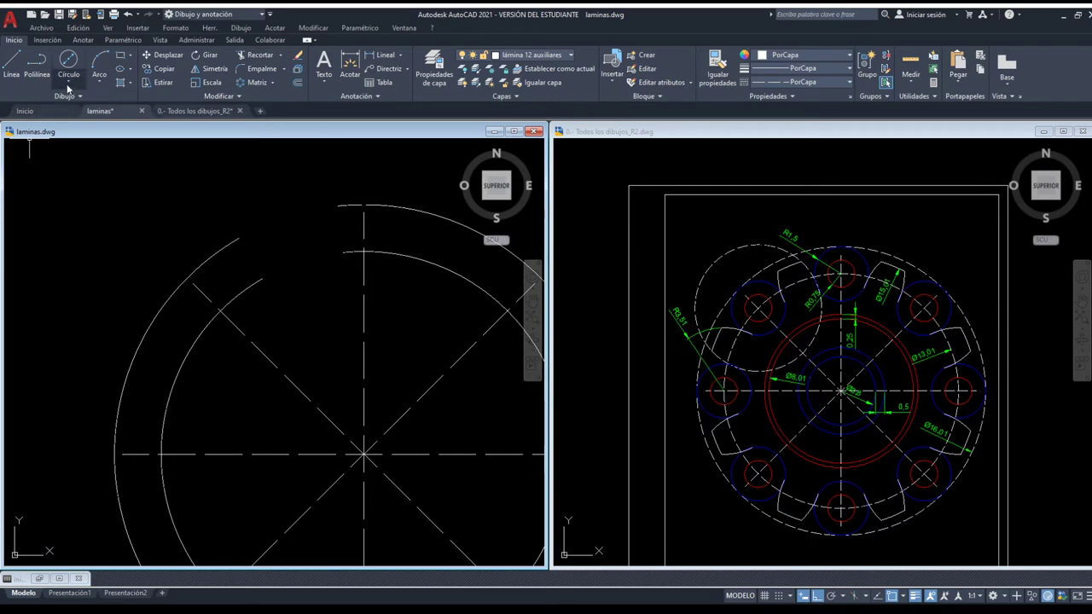
click(220, 309)
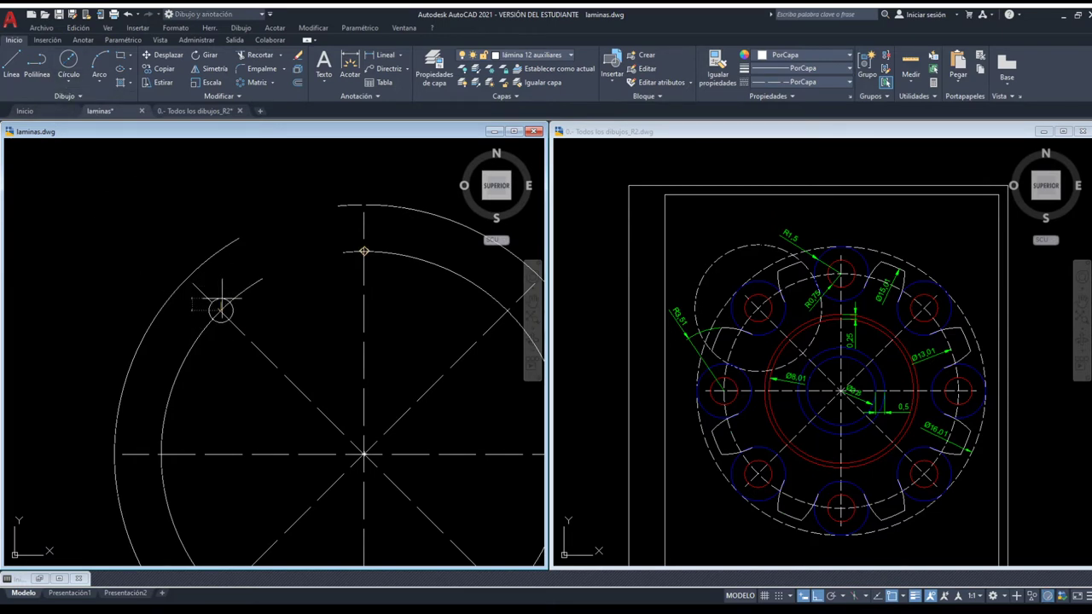
key(Return)
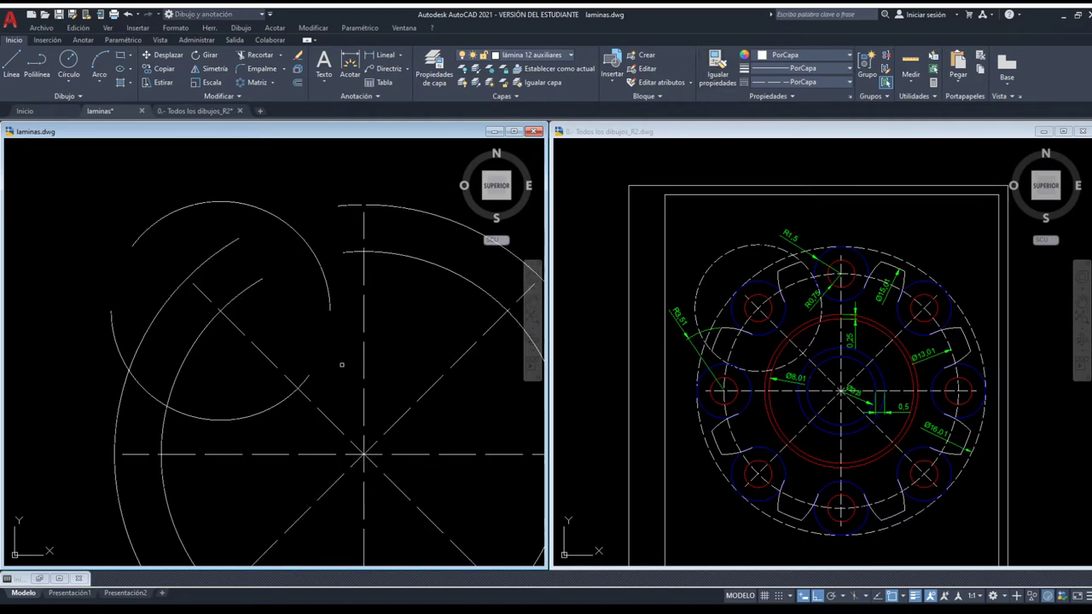
- Select and inspect the centre-line polar array, then clear the selection and pan slightly left
click(363, 351)
scroll(379, 362, down, 3)
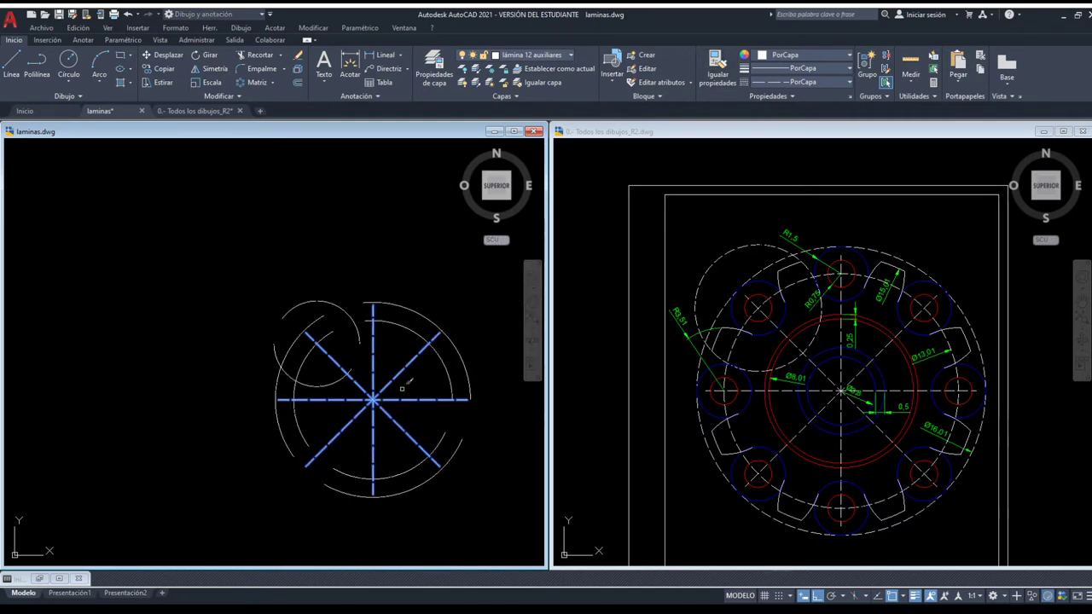
click(416, 388)
key(Escape)
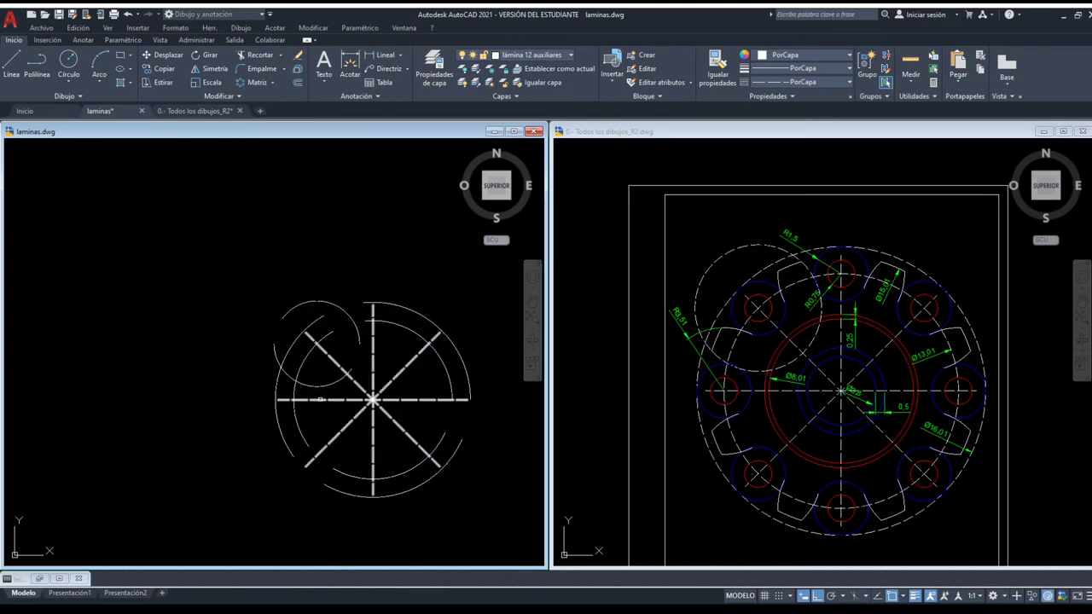
click(320, 399)
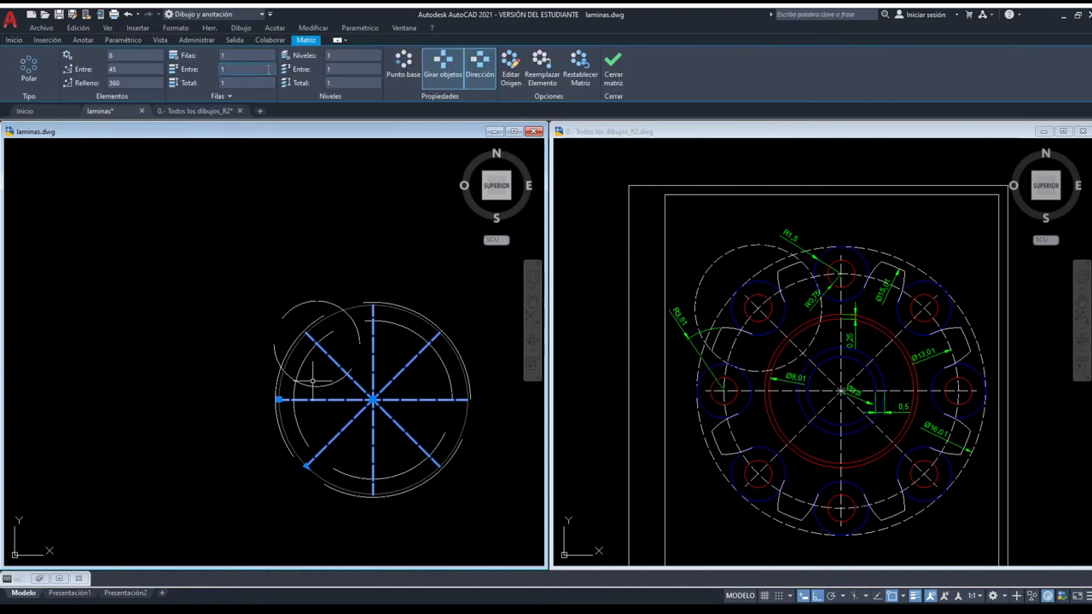
click(14, 40)
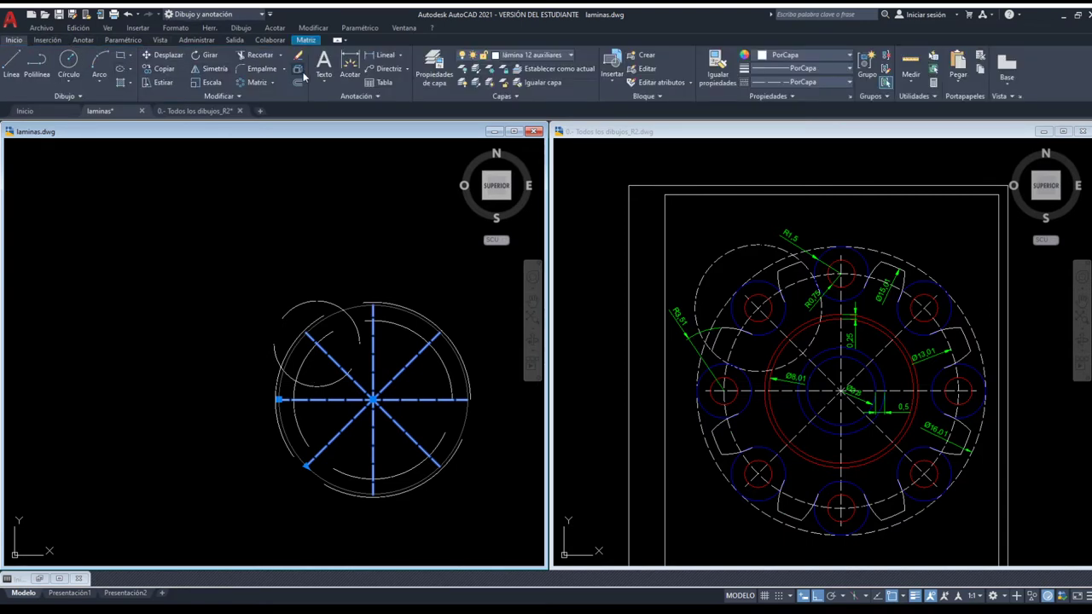
key(Escape)
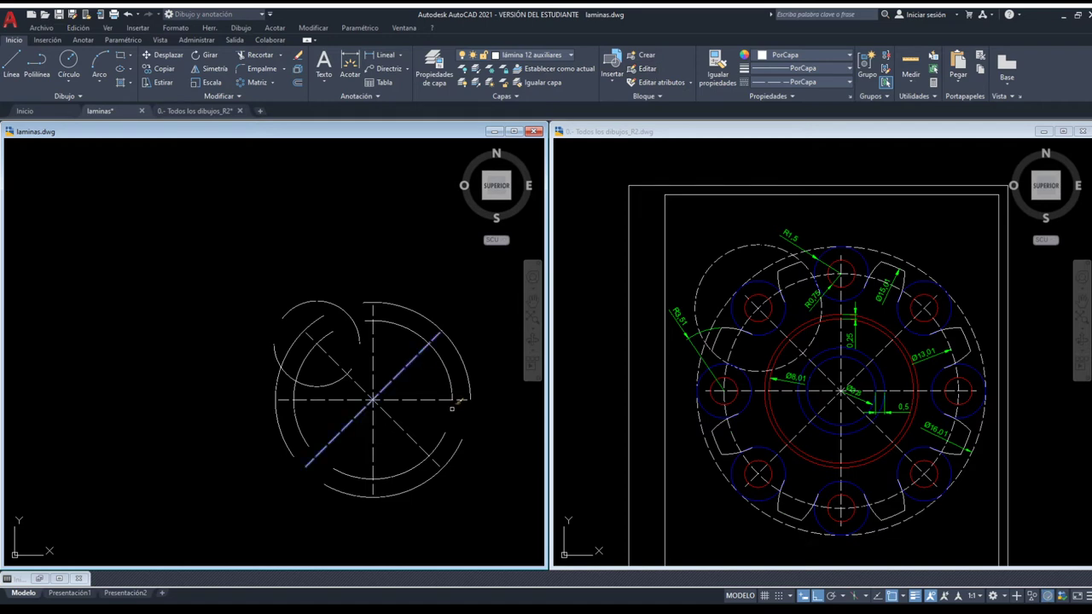
click(472, 475)
click(226, 242)
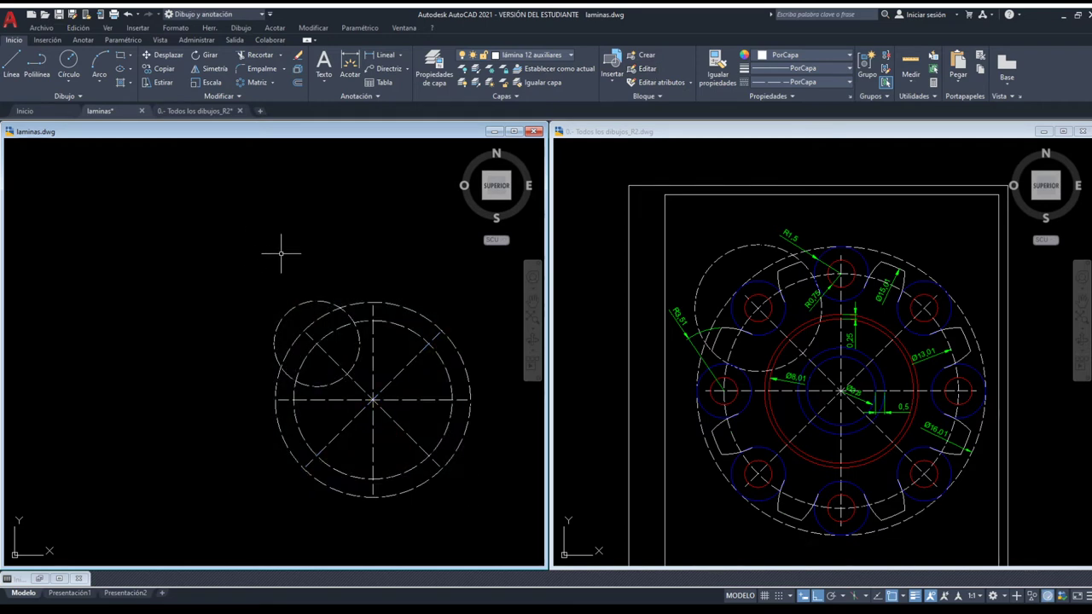
scroll(314, 305, up, 2)
scroll(258, 329, down, 2)
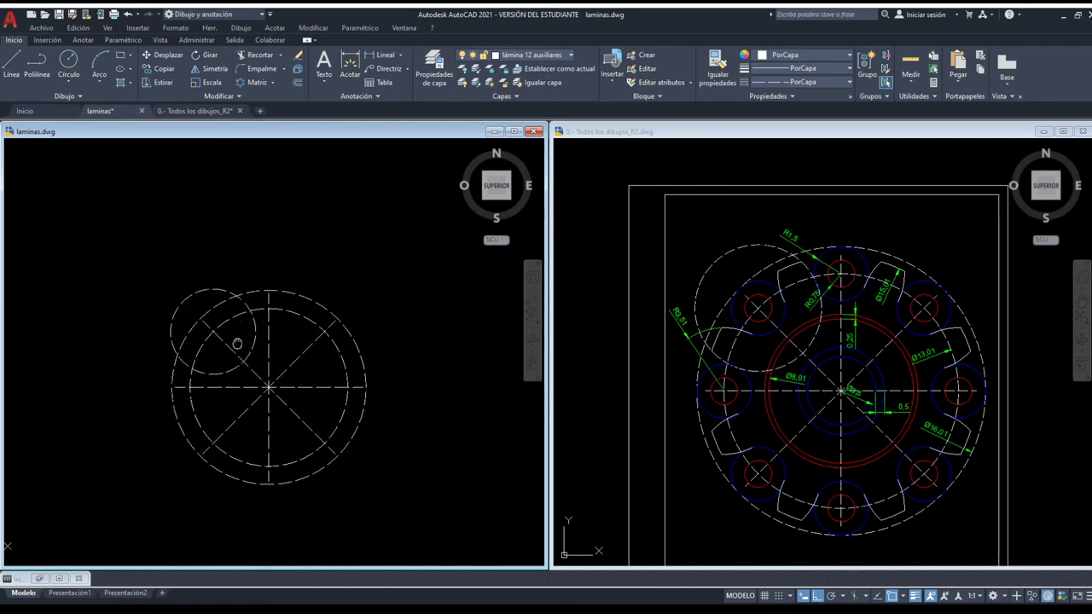
middle_drag(258, 328, 217, 325)
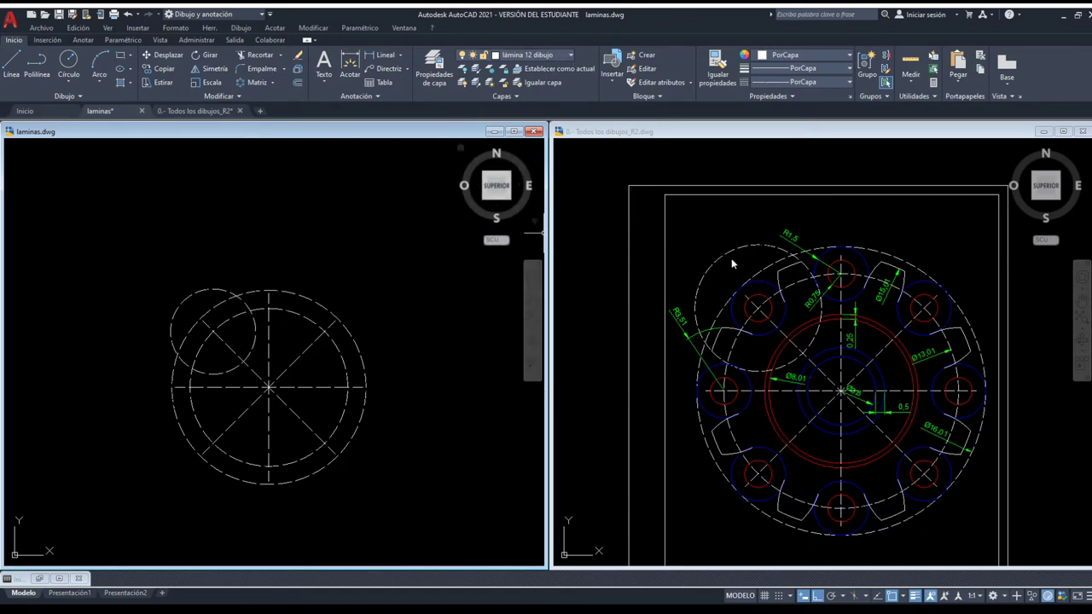
- Draw the bolt-hole circle at the upper-left dashed circle's centre
click(747, 221)
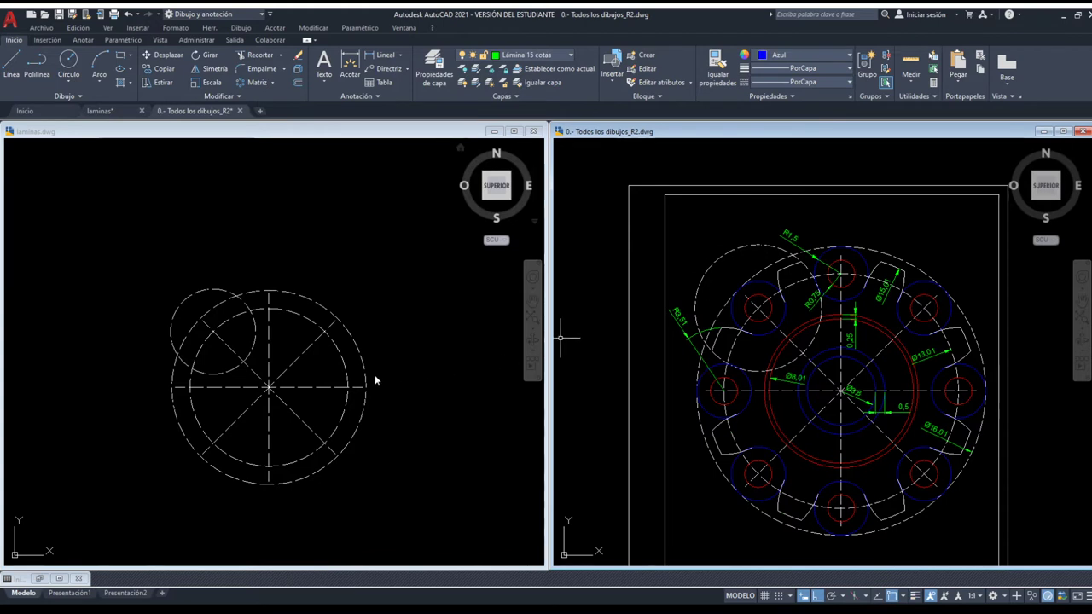
click(243, 348)
scroll(239, 345, up, 2)
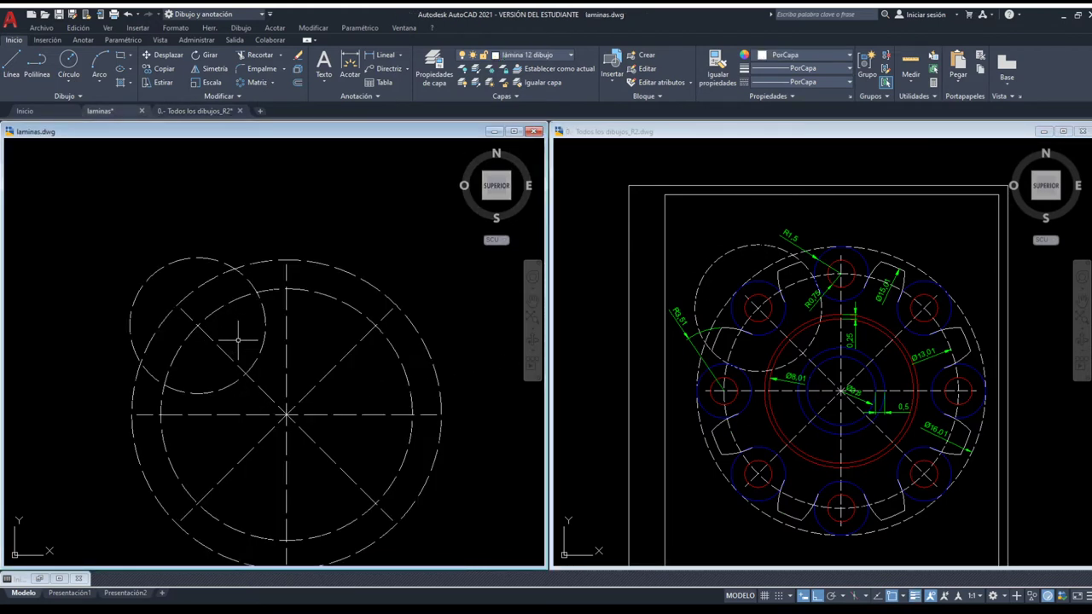
click(74, 63)
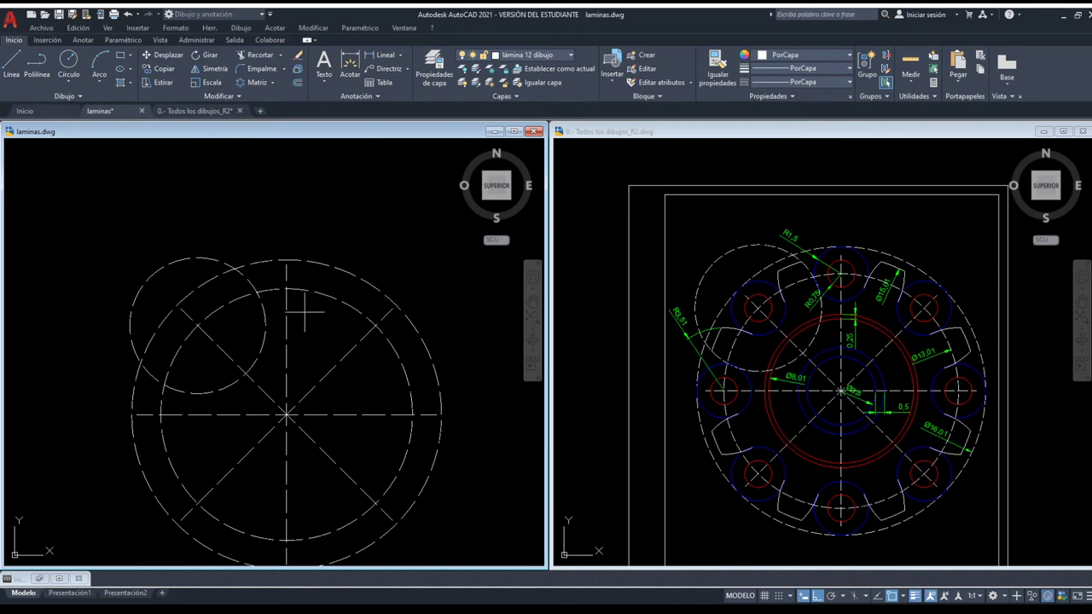
click(198, 324)
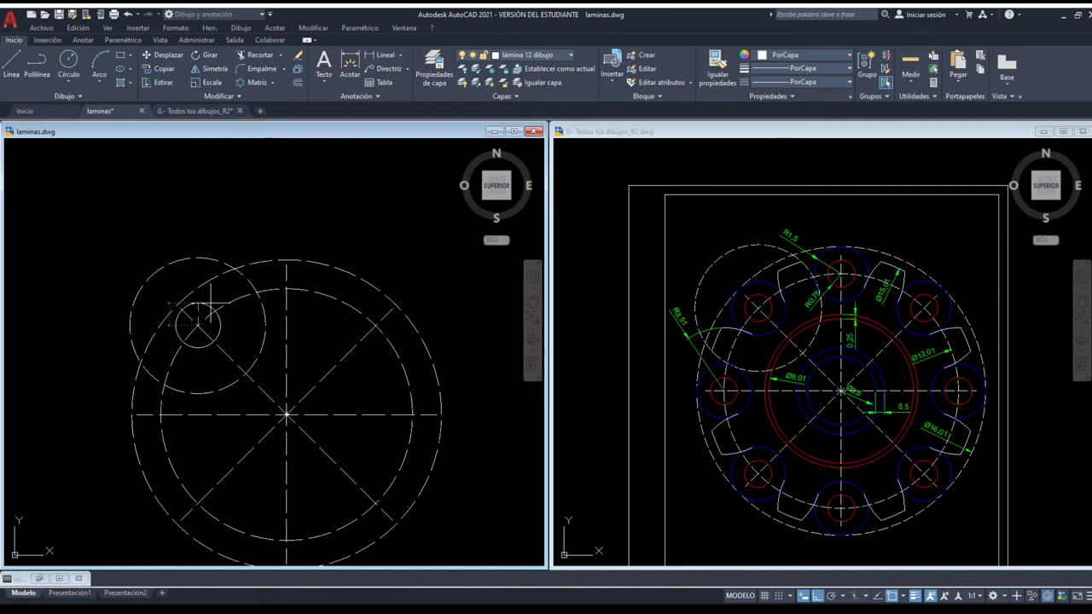
click(210, 301)
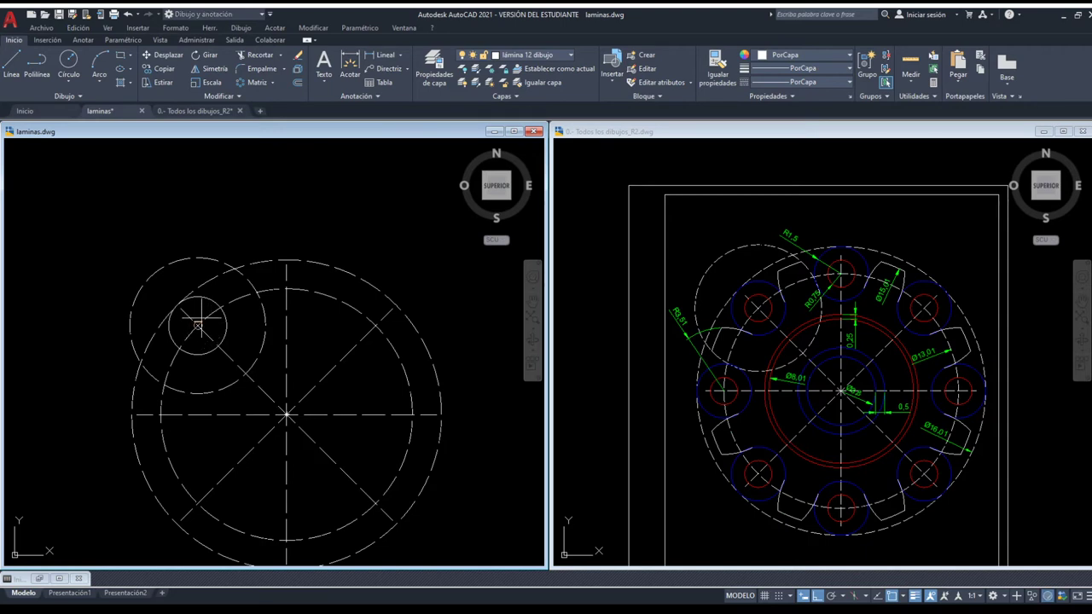
- Colour the inner hole circle red and the outer hole circle blue
scroll(198, 324, up, 2)
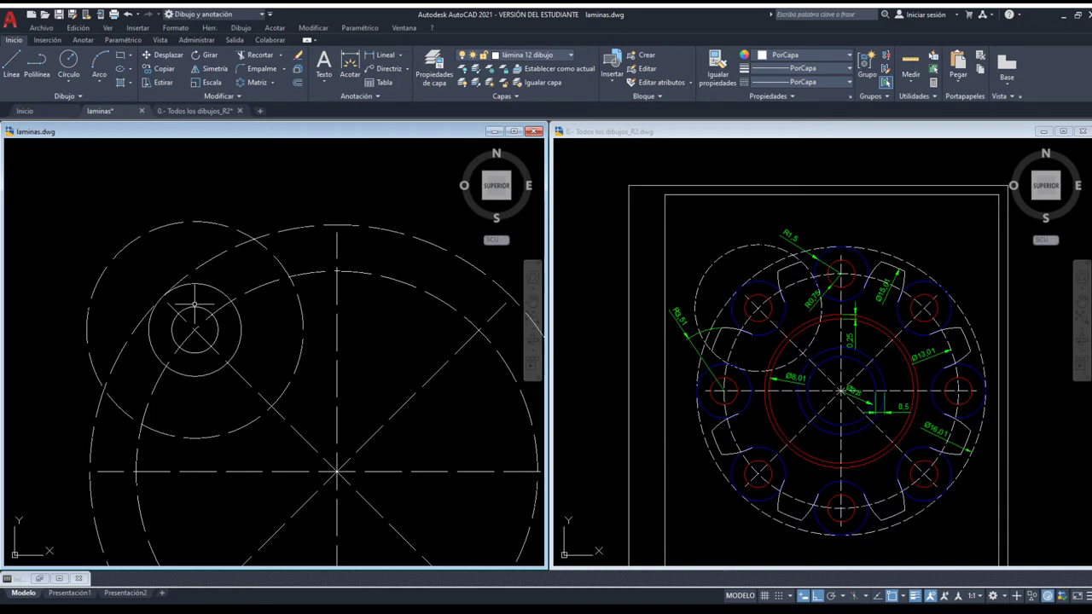
click(195, 306)
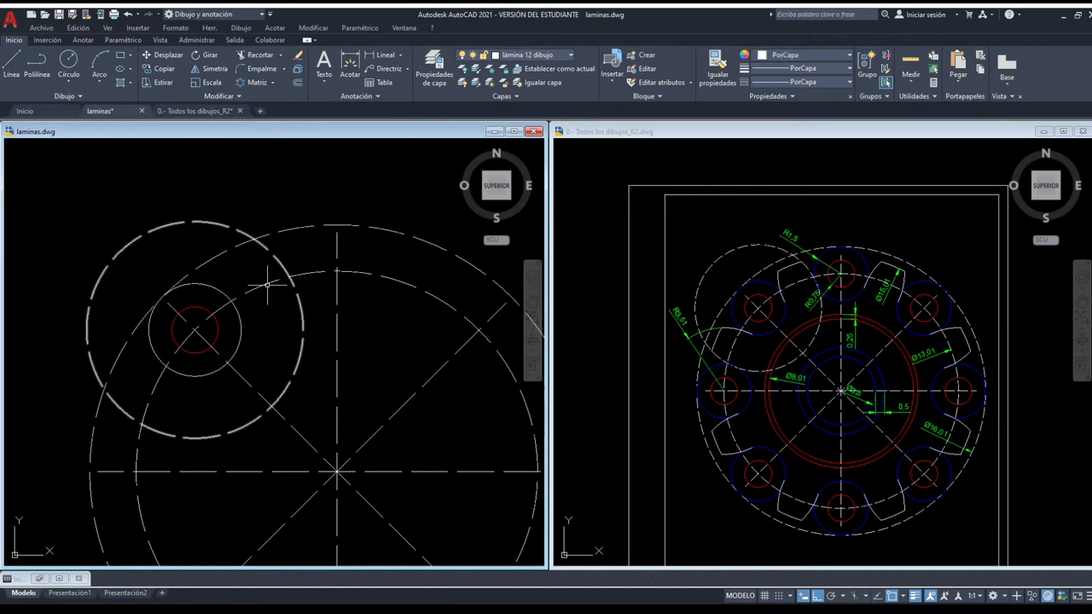
click(220, 288)
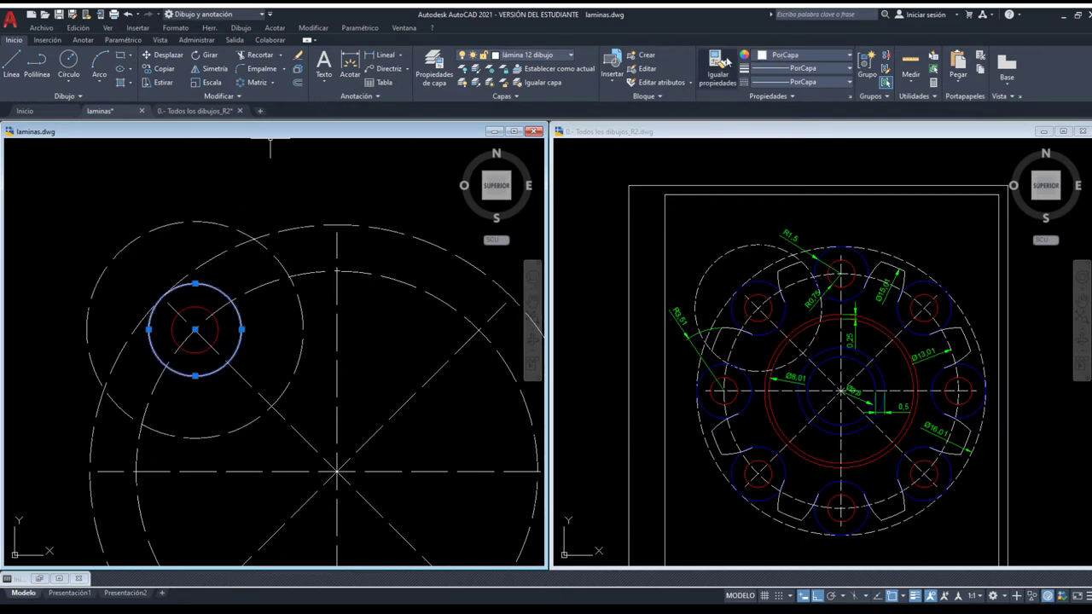
key(Escape)
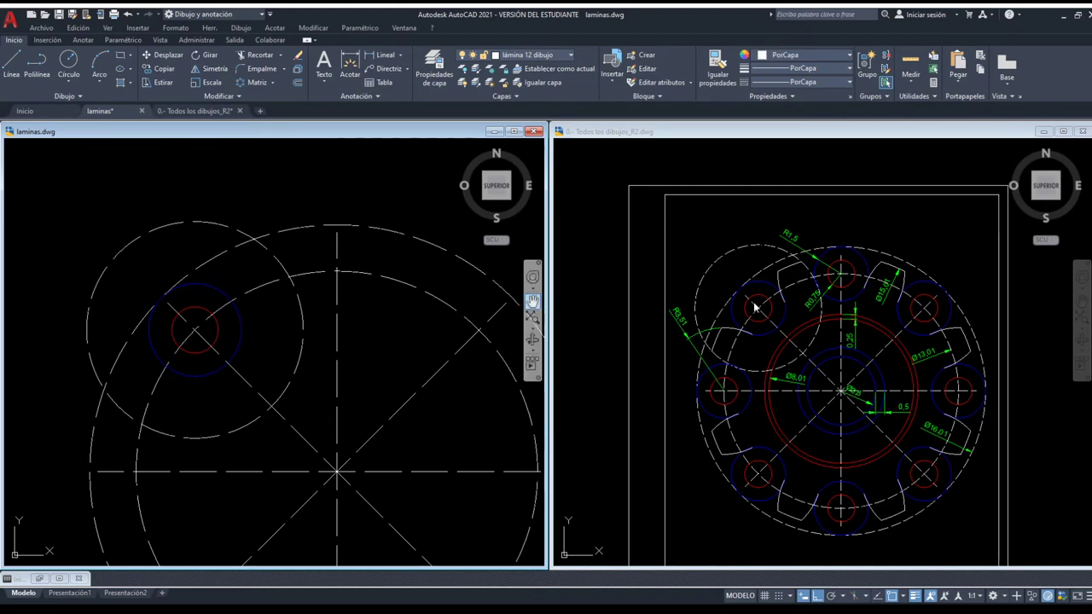
middle_drag(252, 321, 266, 299)
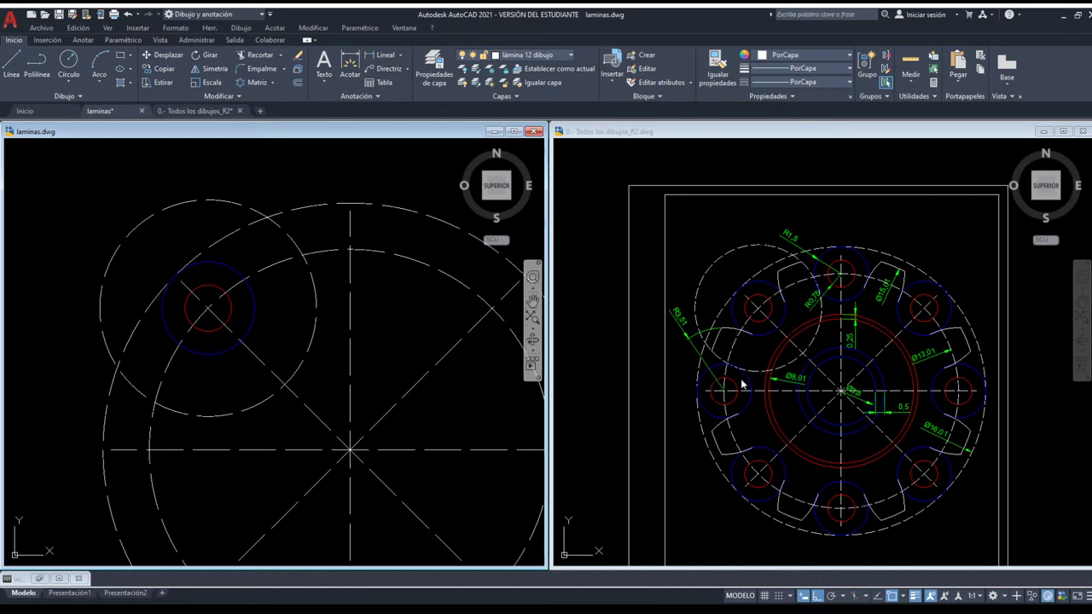
- Draw a small and a larger concentric circle at the drawing centre
click(884, 359)
scroll(878, 375, up, 2)
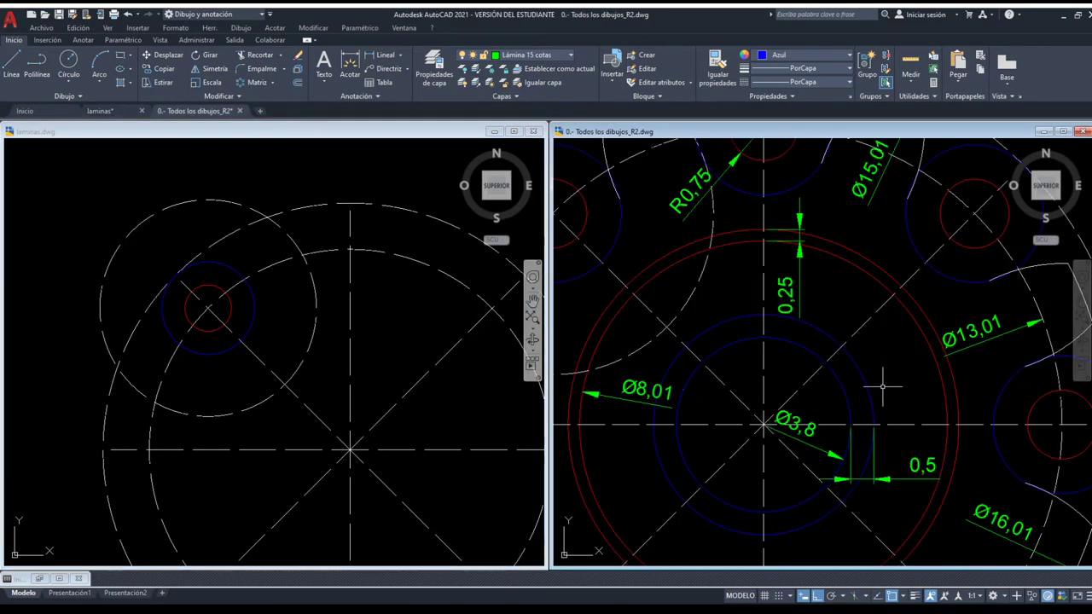
scroll(879, 380, up, 2)
scroll(905, 338, down, 1)
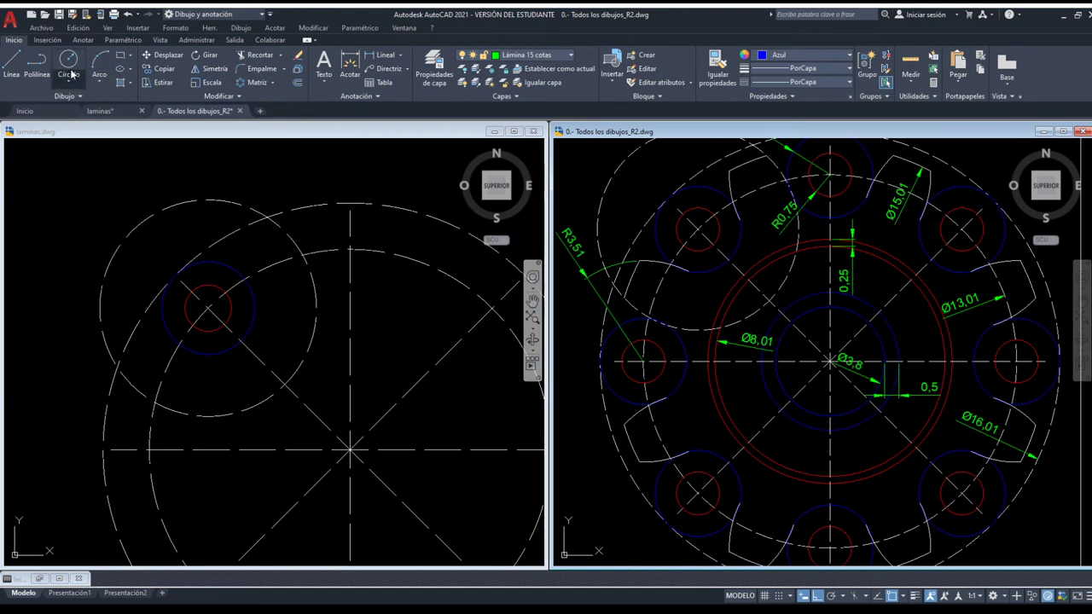
click(352, 447)
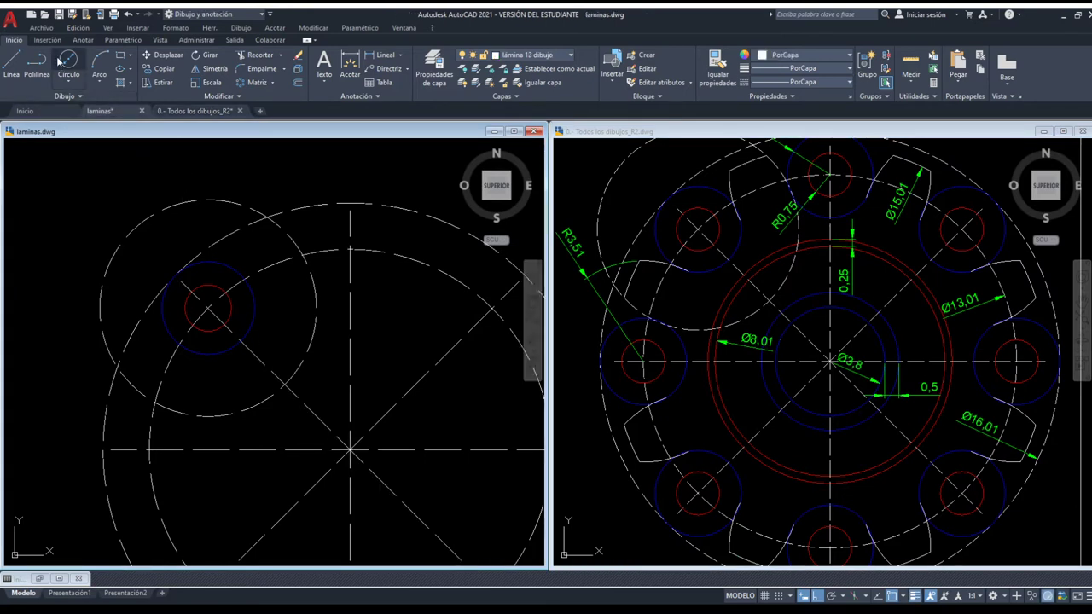
click(350, 448)
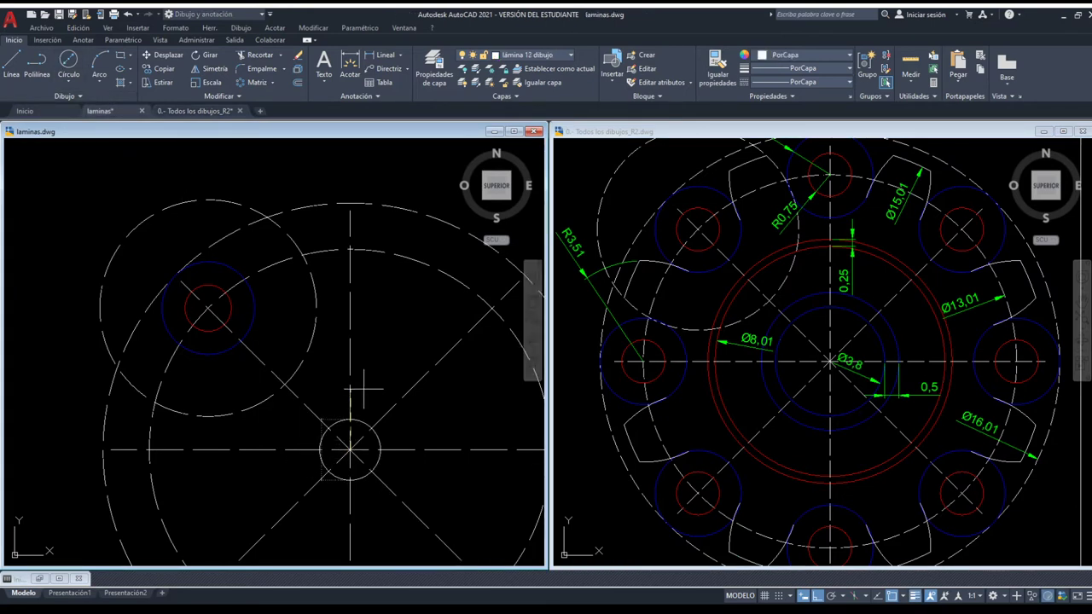
key(Return)
click(361, 386)
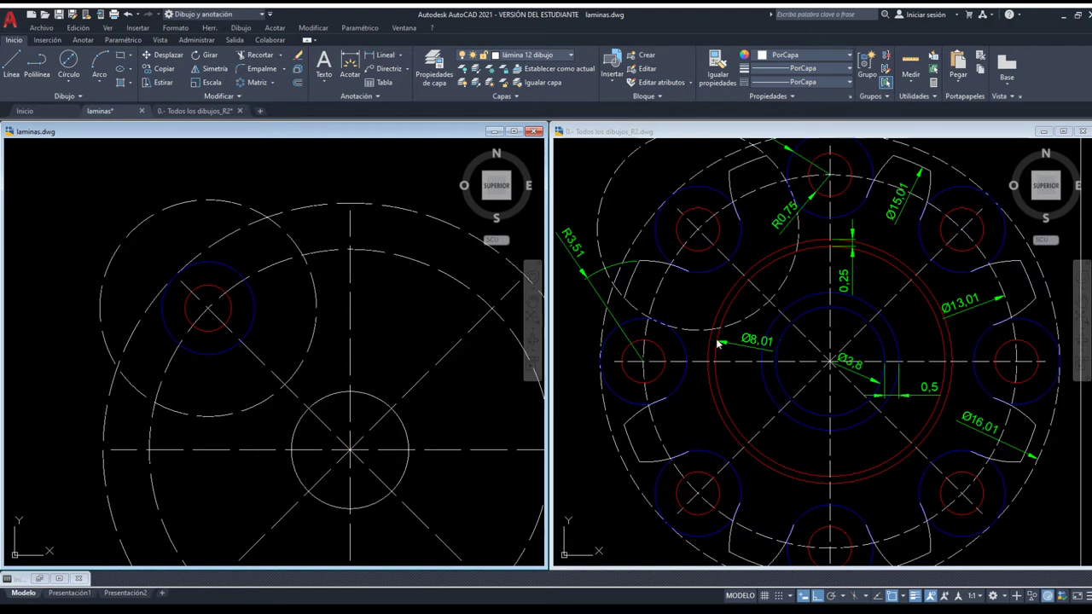
click(68, 64)
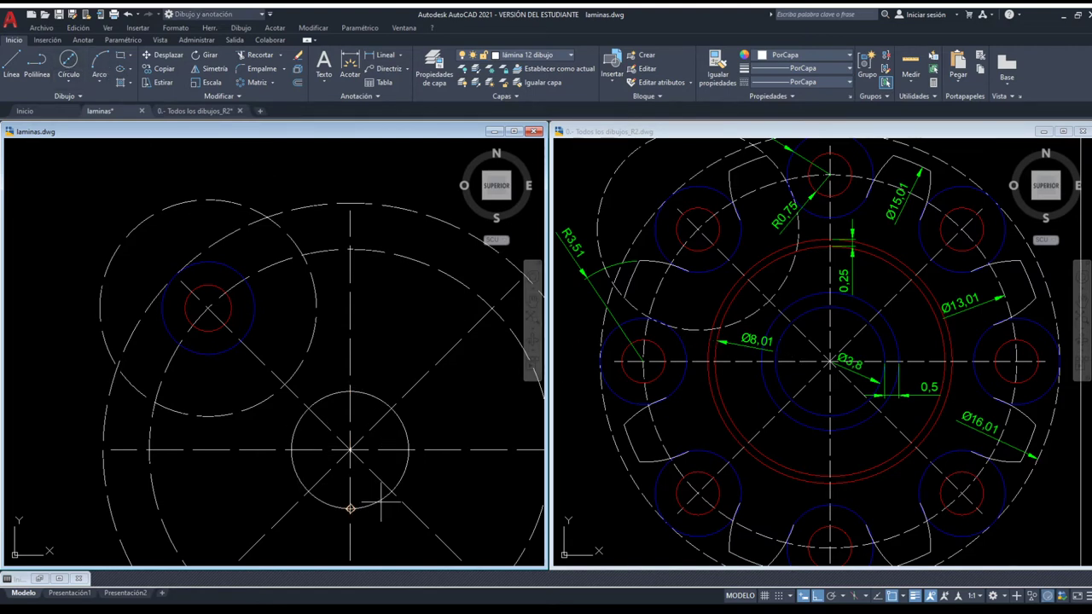
click(349, 448)
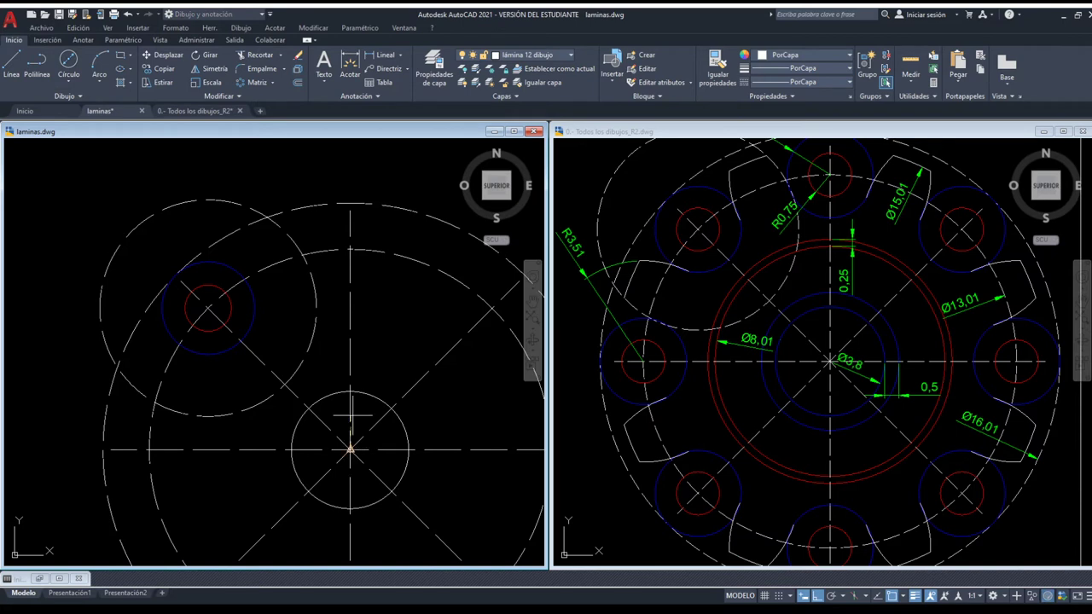
click(393, 311)
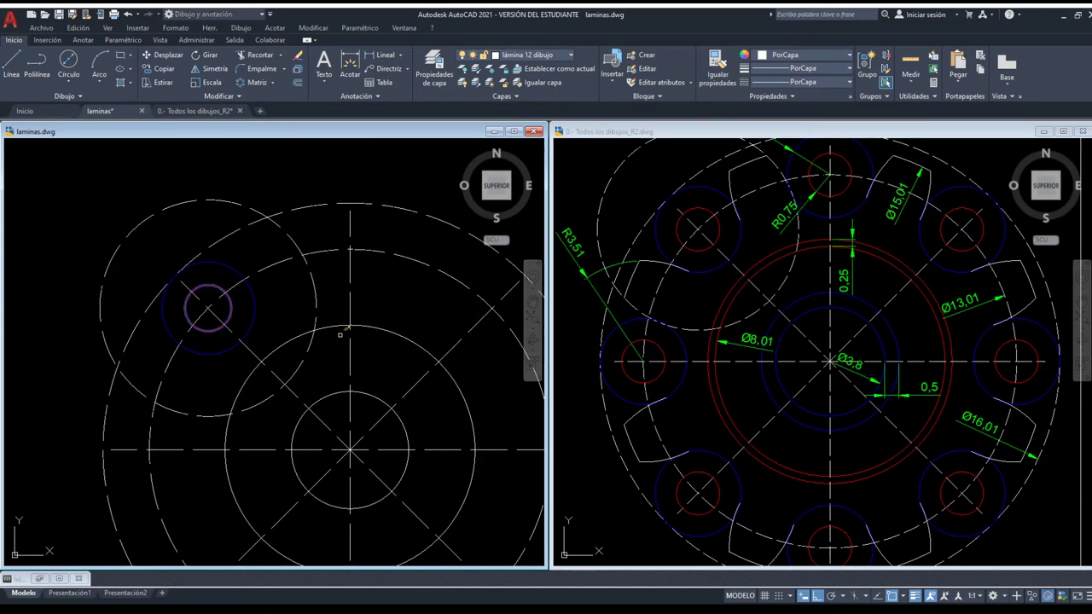
- Match properties to make the large centre circle red and the small one blue
click(327, 322)
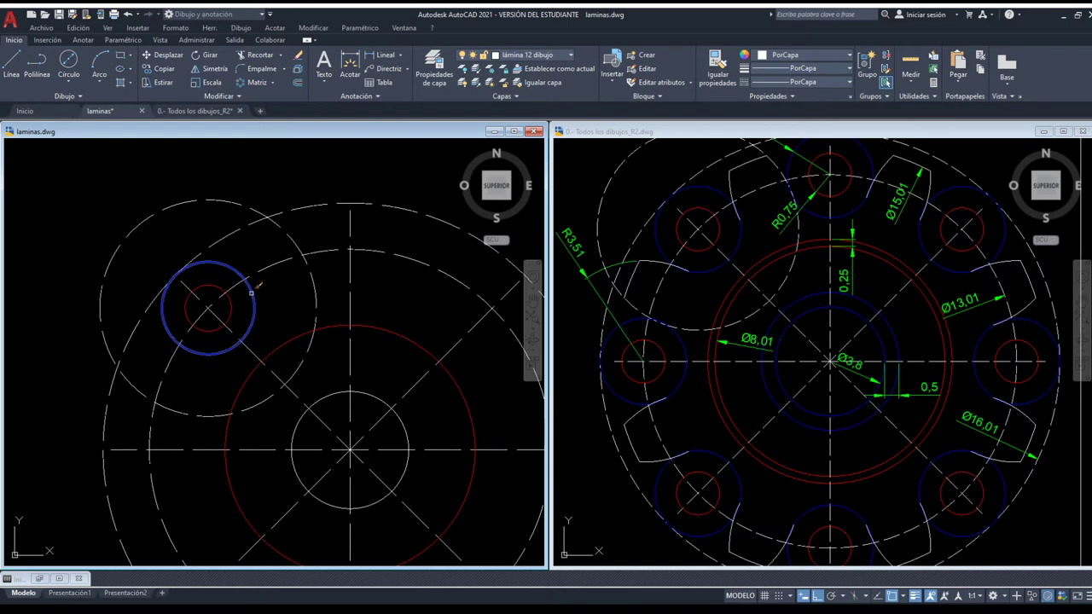
click(374, 397)
key(Escape)
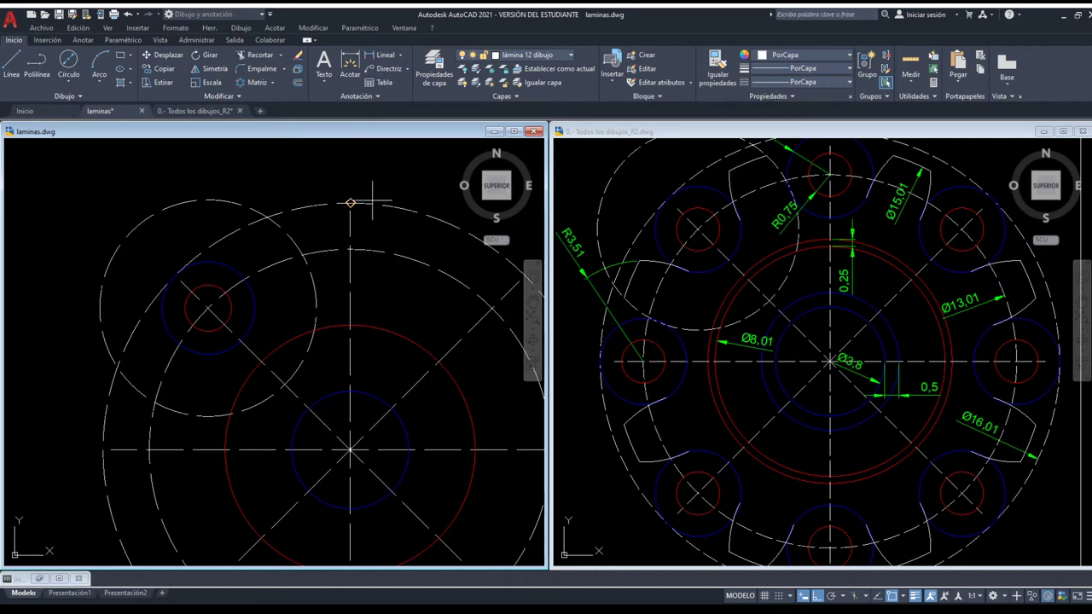
- Offset the red and blue centre circles slightly outward
click(386, 330)
click(386, 305)
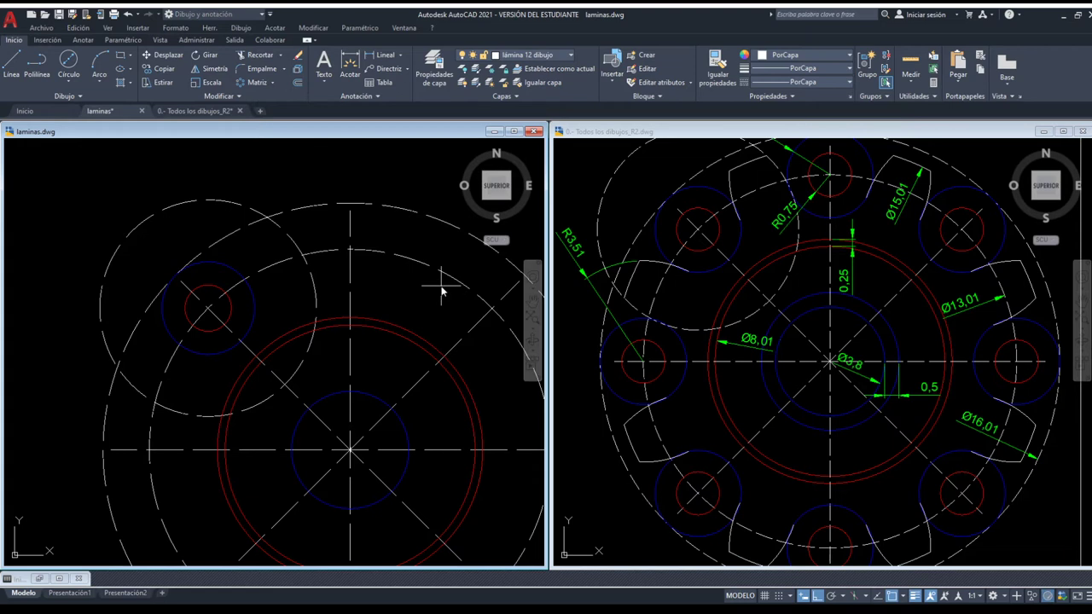
click(406, 428)
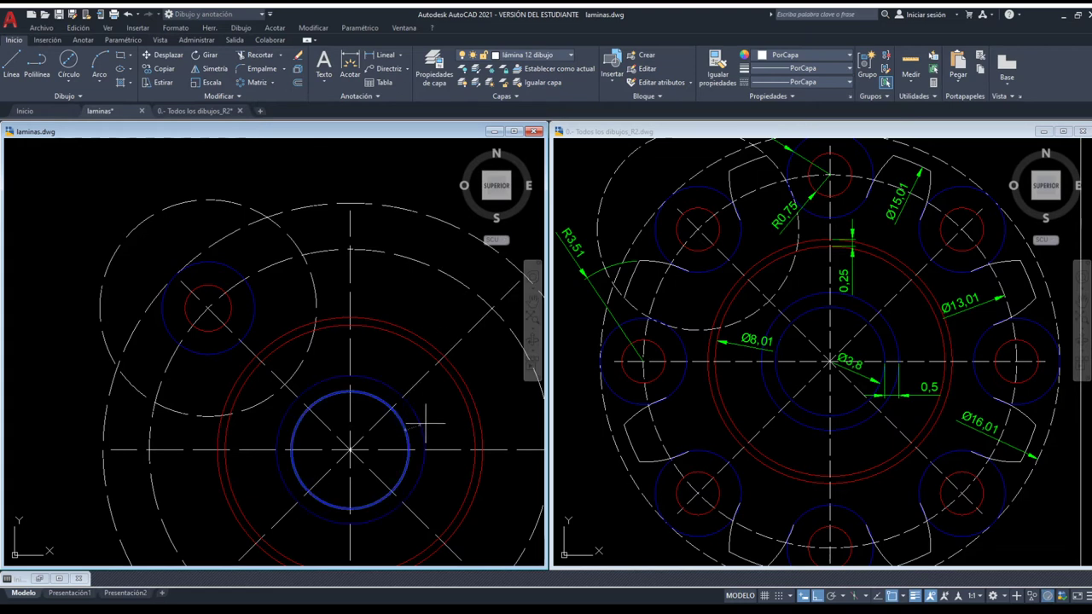
click(425, 419)
key(Return)
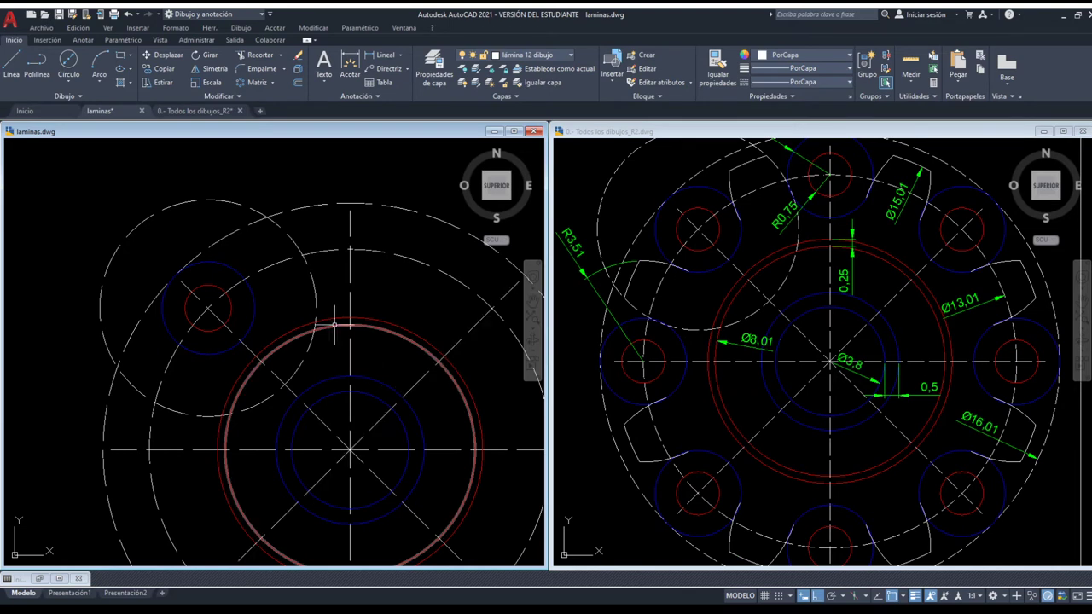
- Polar-array the red-and-blue bolt-hole circles into 8 copies, 45° apart, around the drawing centre
click(257, 82)
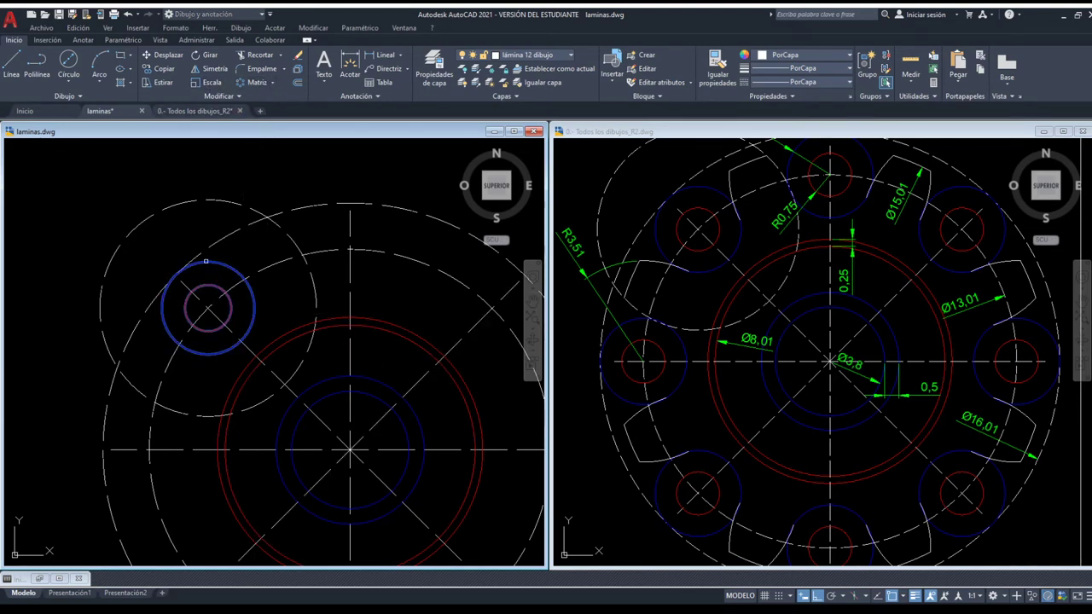
key(Return)
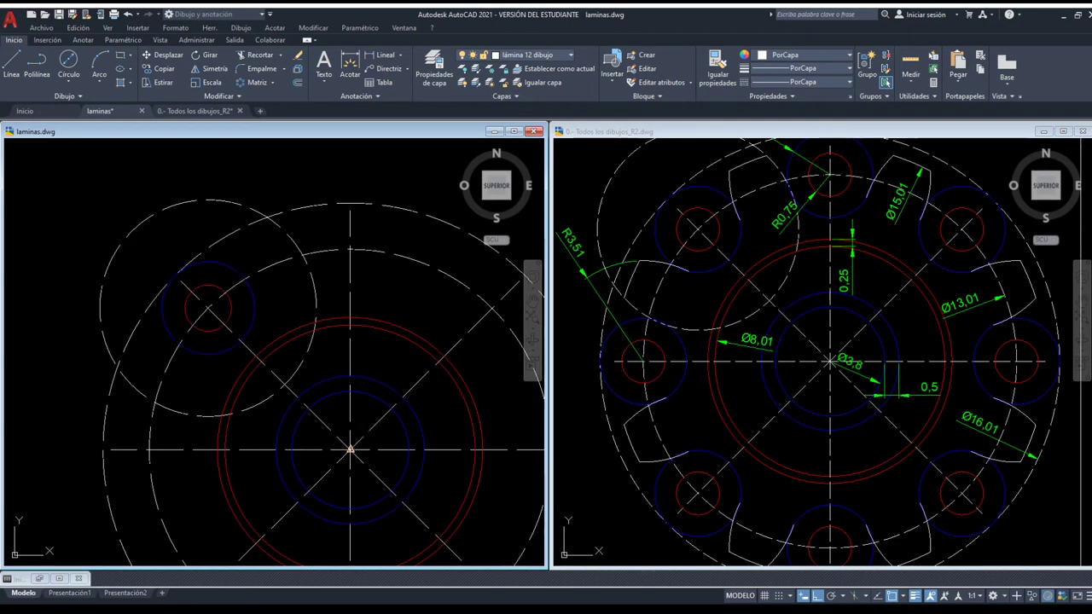
click(349, 450)
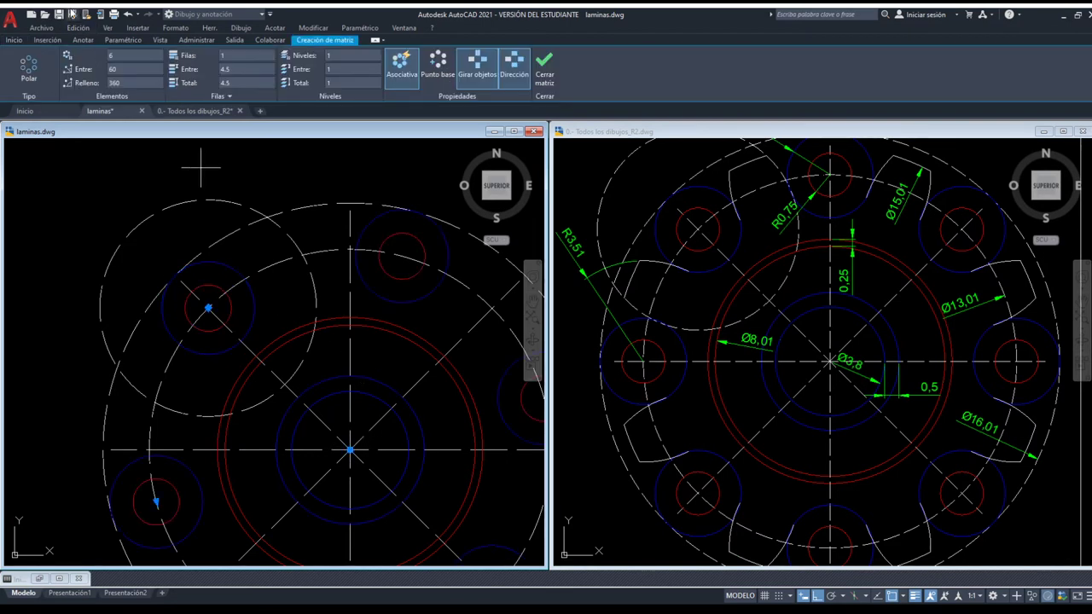
text(8)
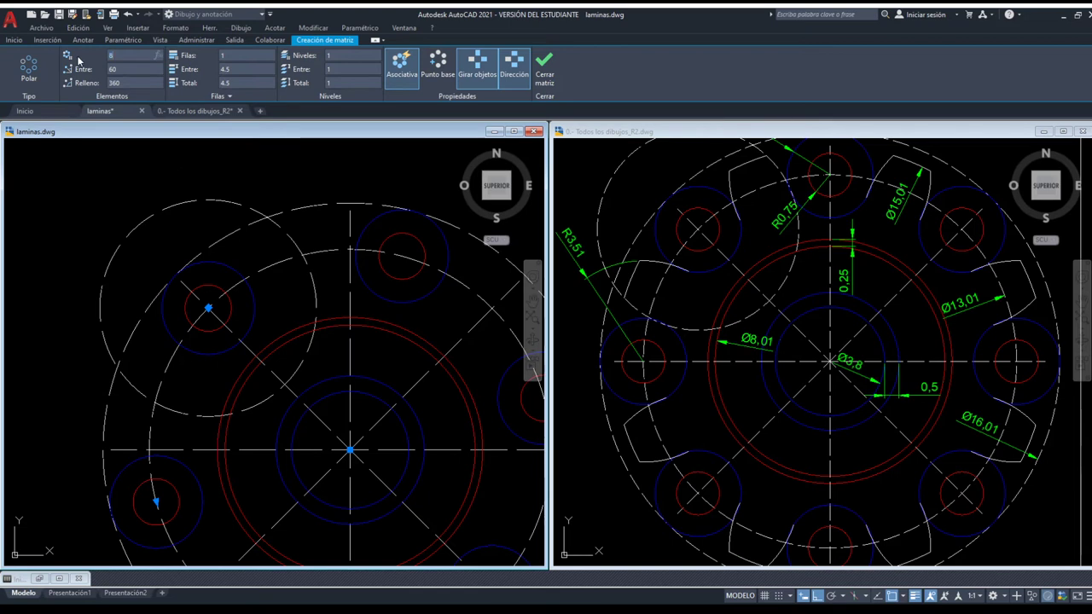
key(Return)
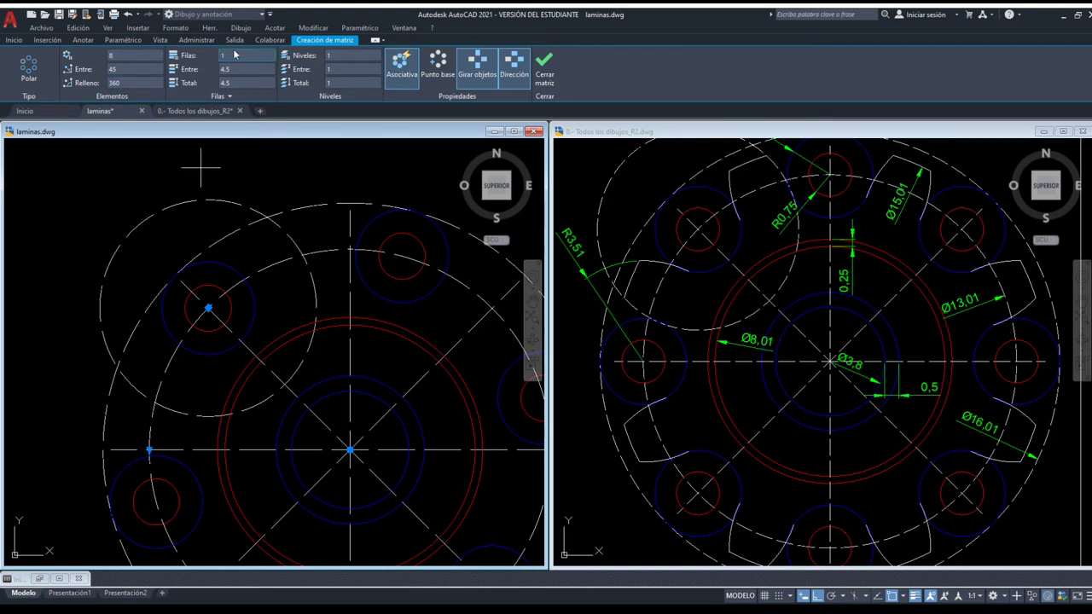
click(228, 54)
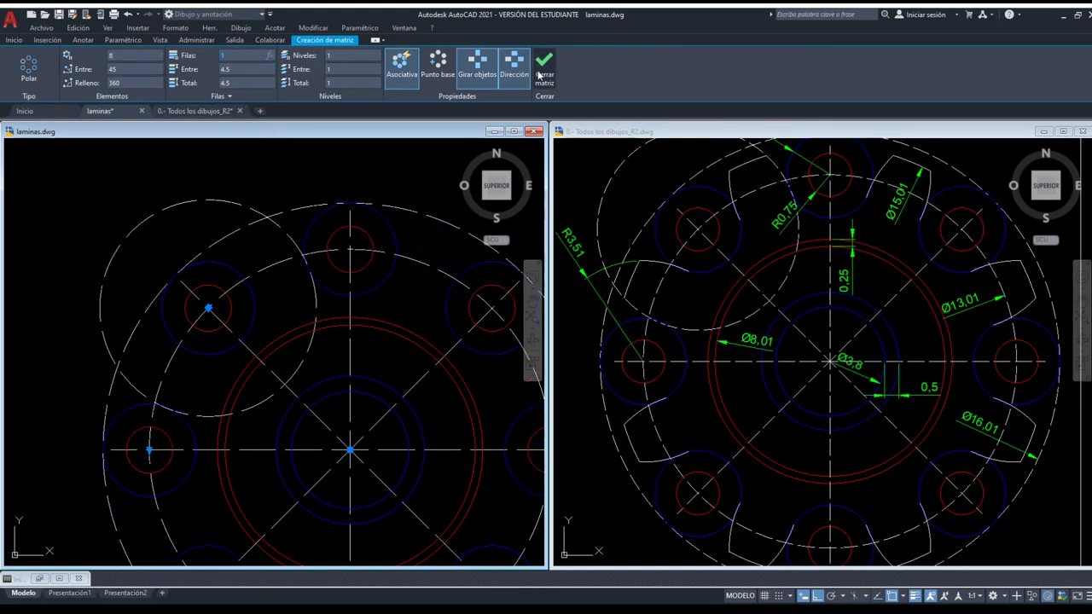
click(545, 66)
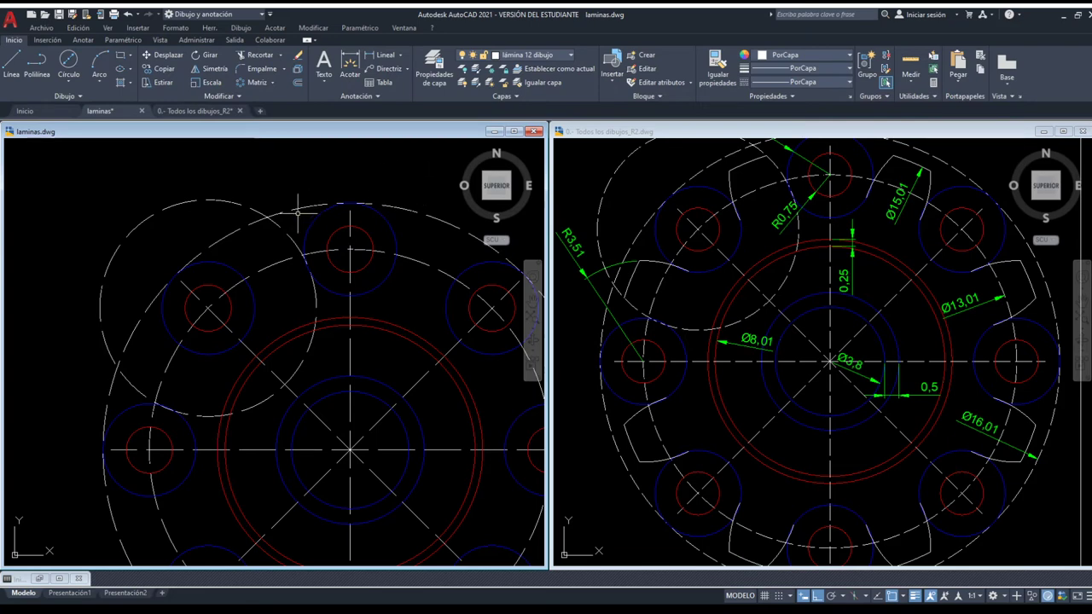
- Check the reference drawing, then draw a circle enclosing the left bolt hole
middle_drag(190, 310, 182, 288)
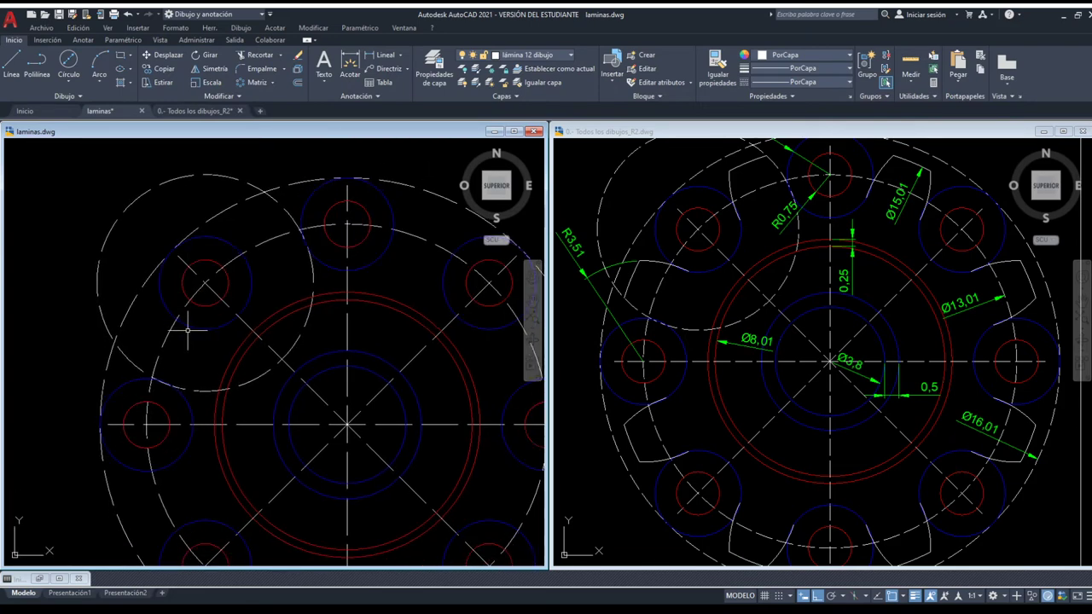
click(650, 279)
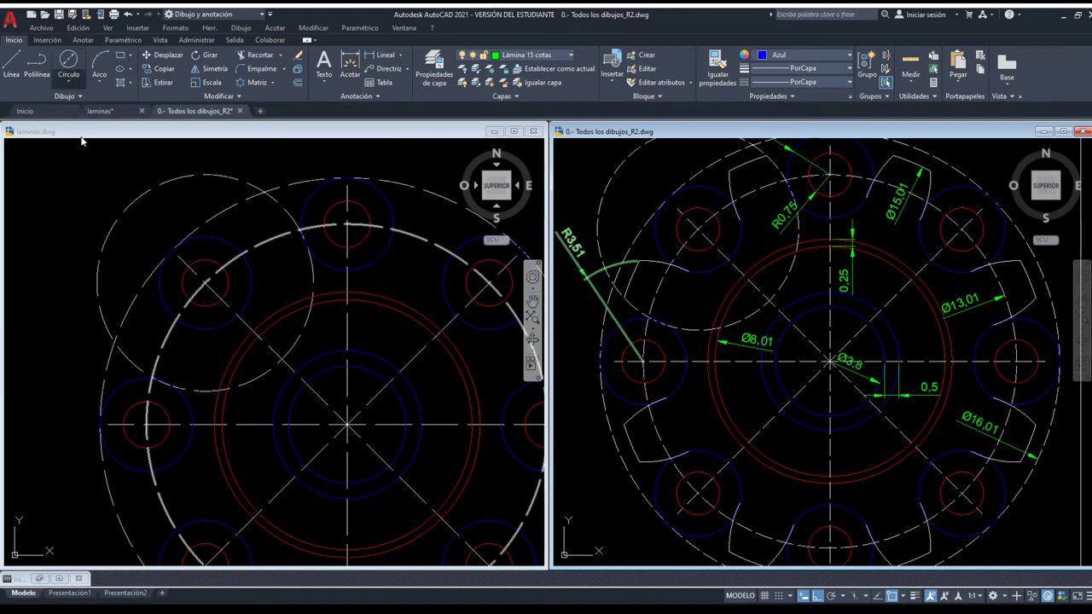
click(147, 427)
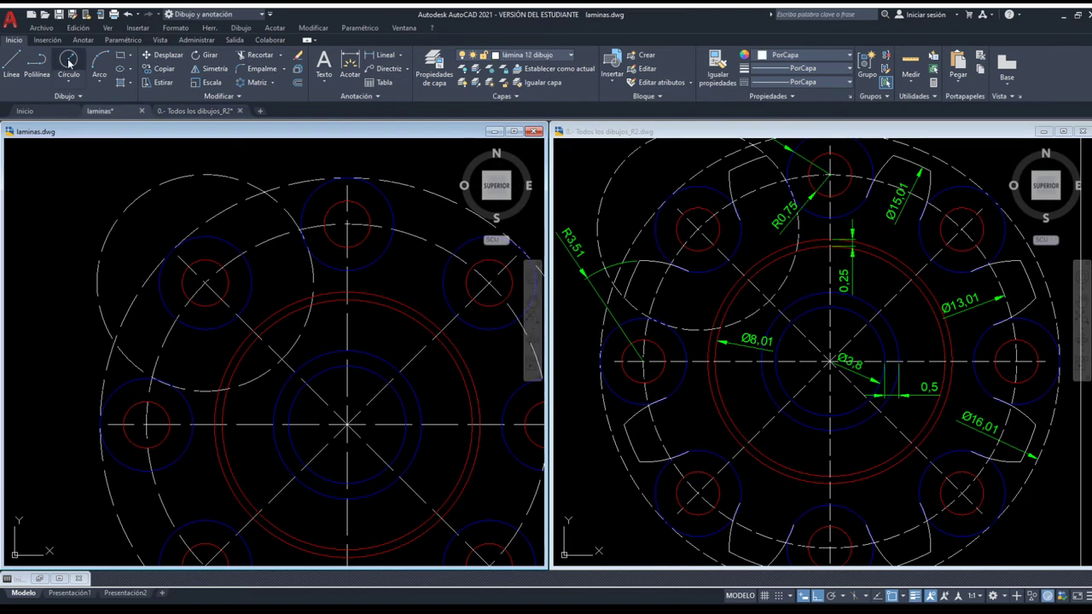
click(69, 62)
click(147, 424)
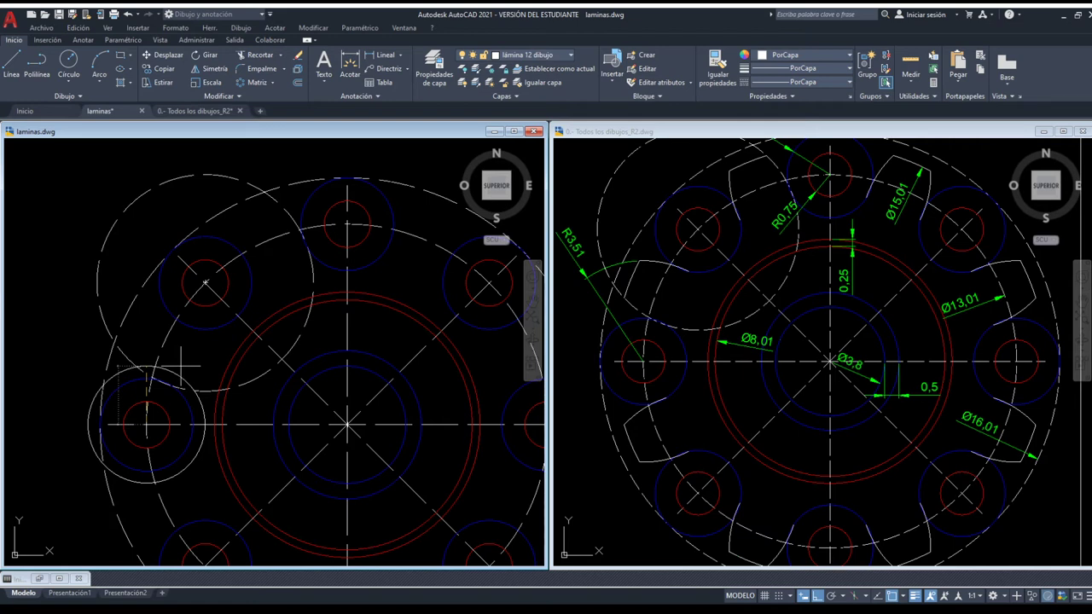
click(181, 367)
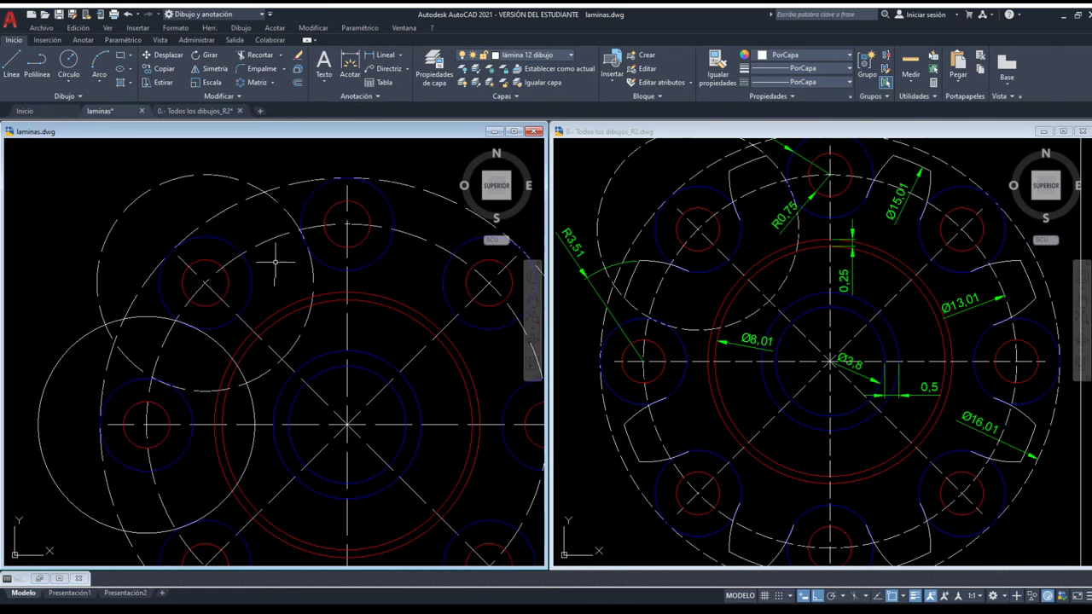
- Draw a large circle at the drawing centre and hide the centre-line layer
click(75, 66)
click(347, 424)
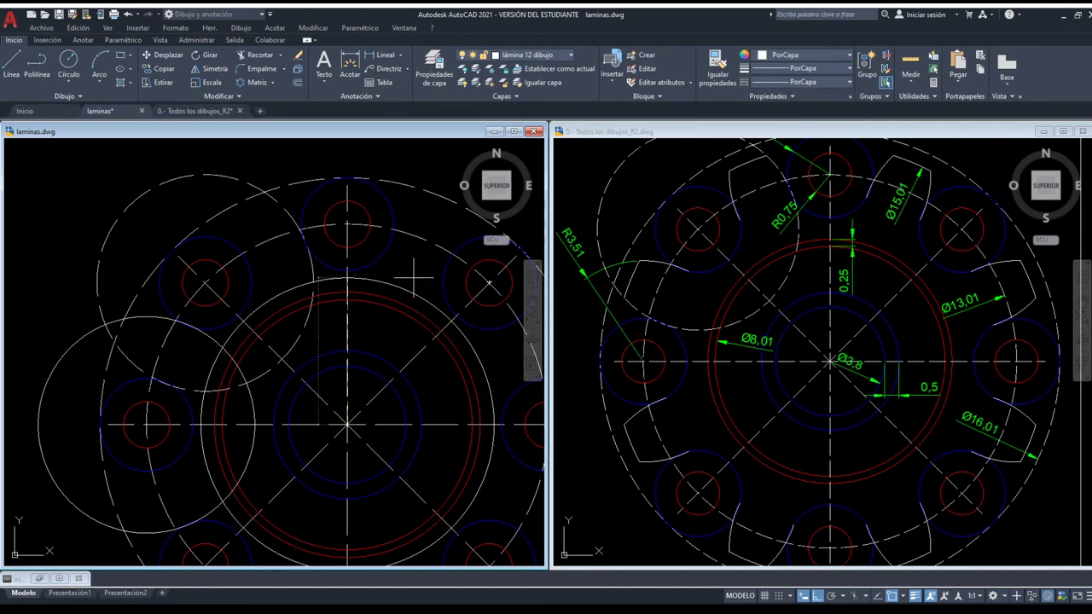
key(Escape)
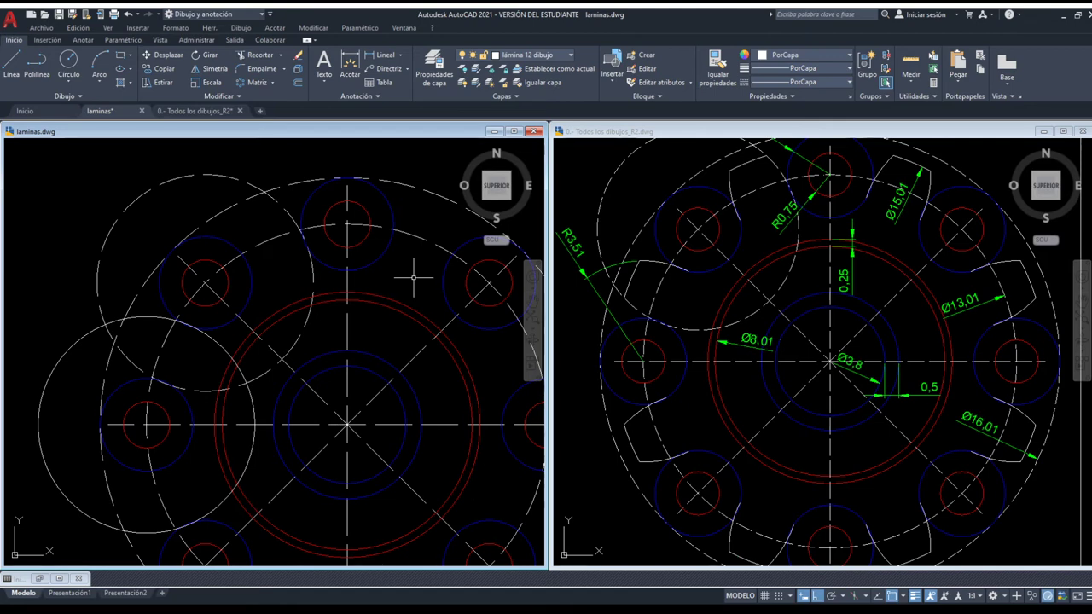
click(67, 69)
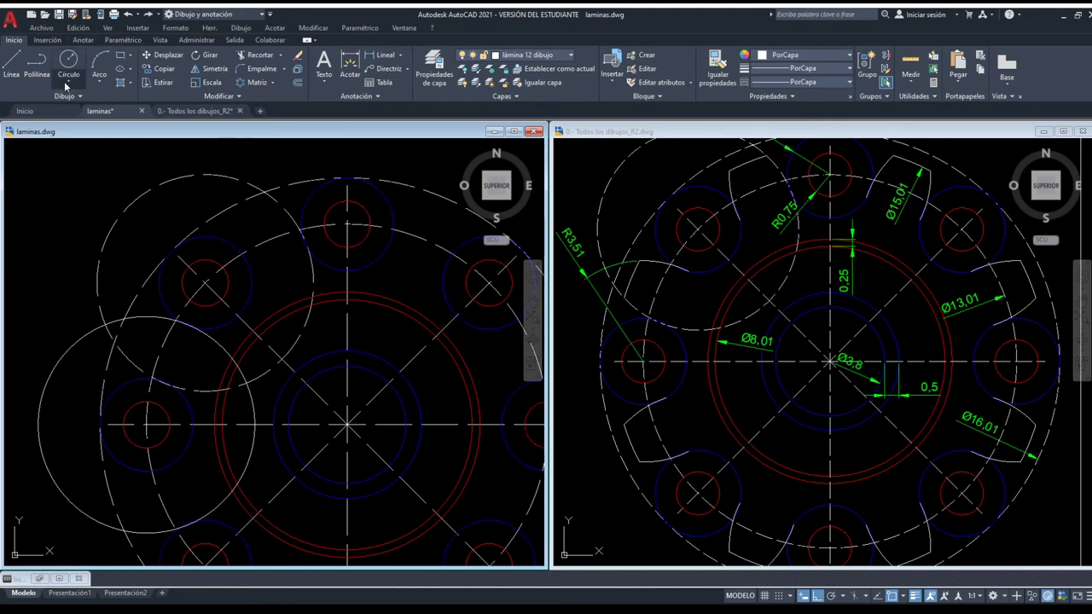
click(347, 424)
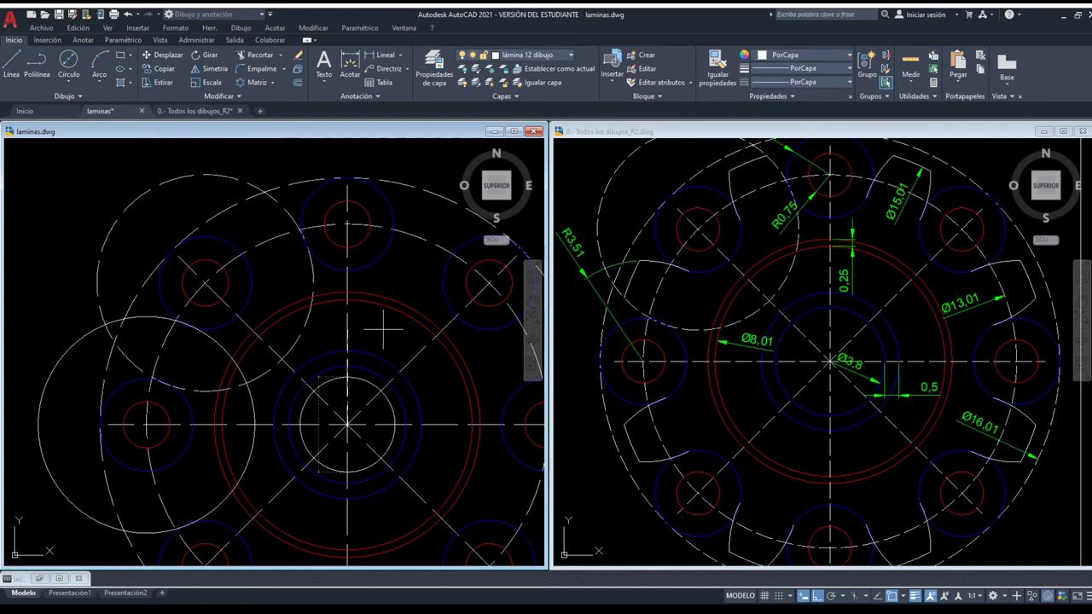
key(Return)
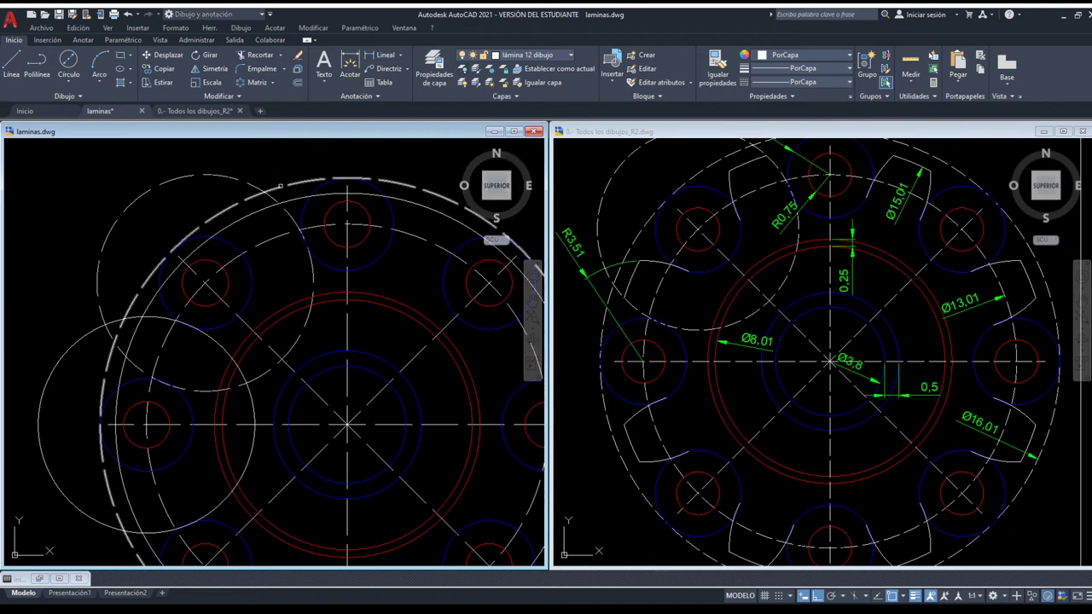
click(280, 185)
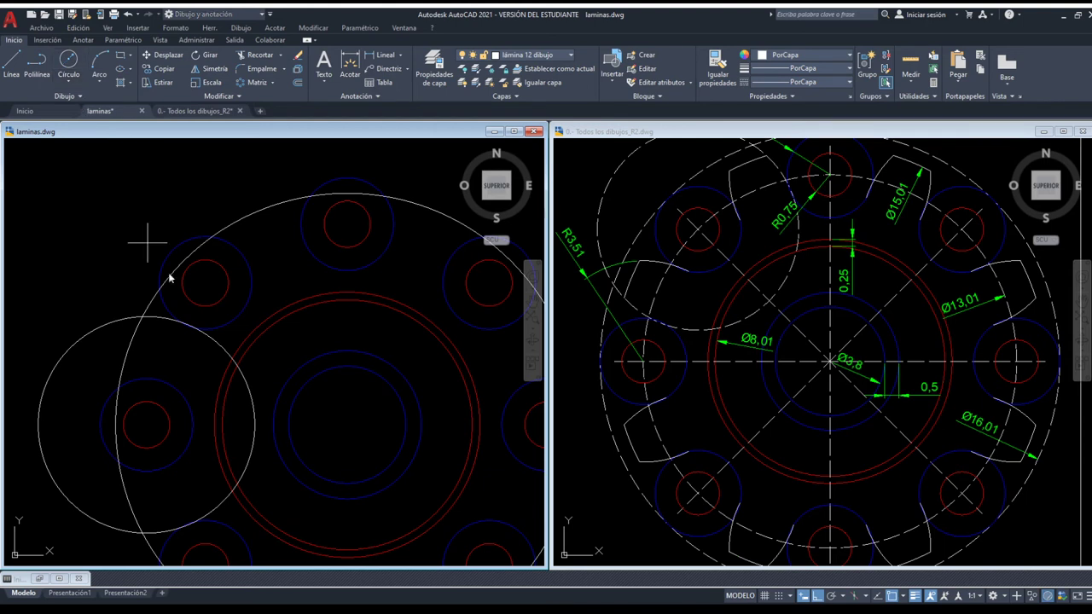
- Add a same-radius circle on the upper-left bolt hole and trim the overlapping arcs into a notch
click(205, 282)
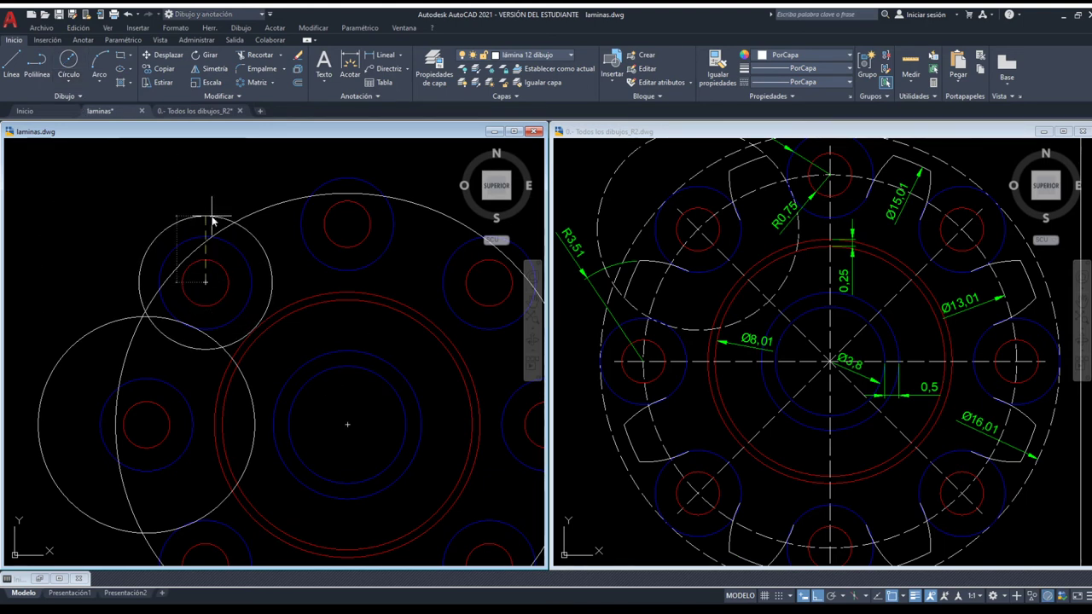
key(Return)
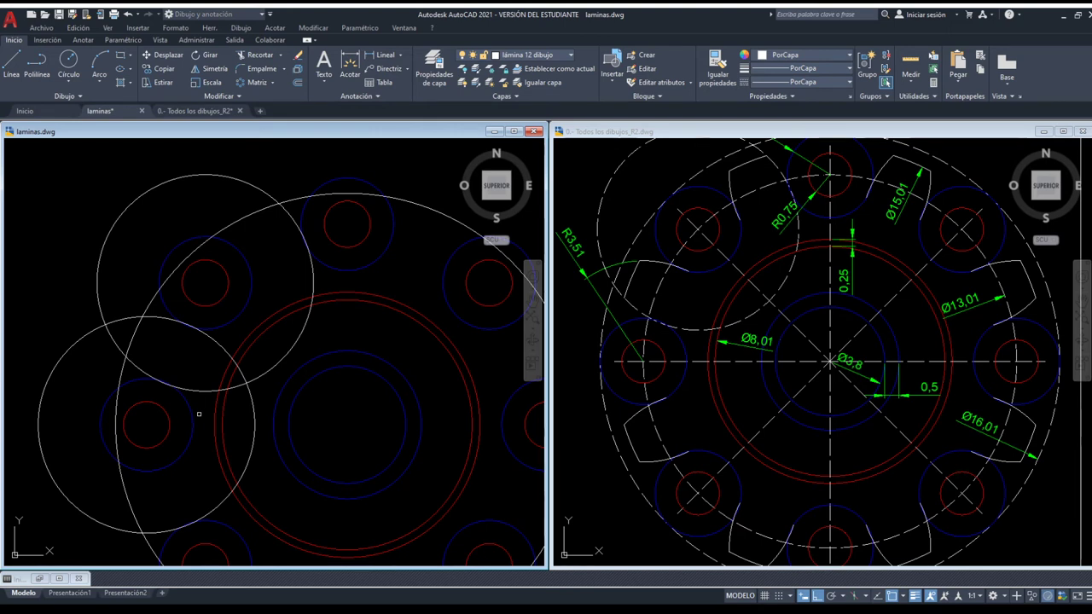
drag(202, 414, 107, 256)
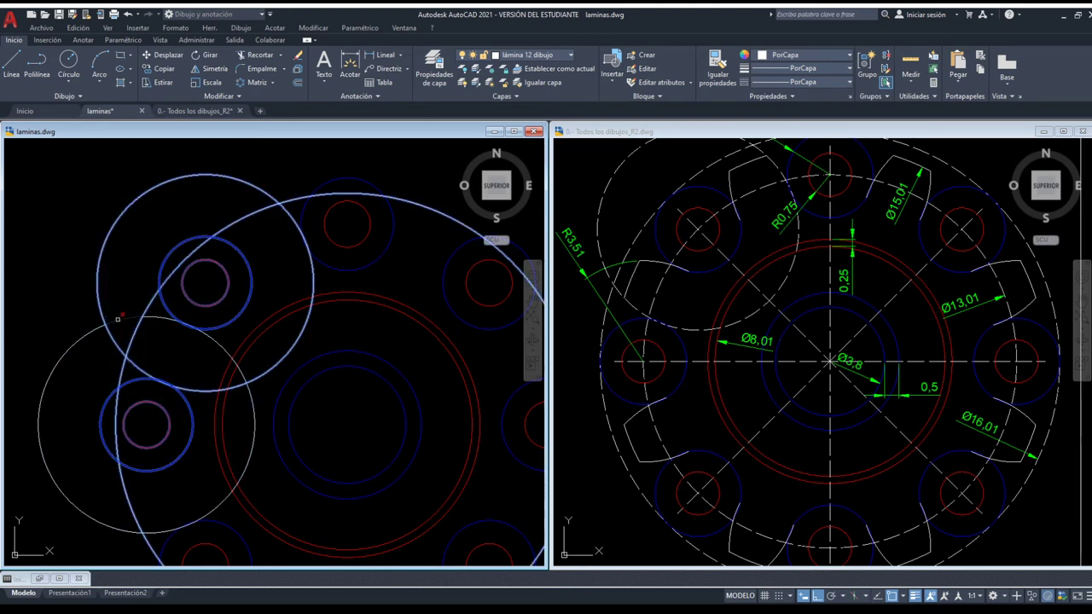
click(116, 321)
click(116, 342)
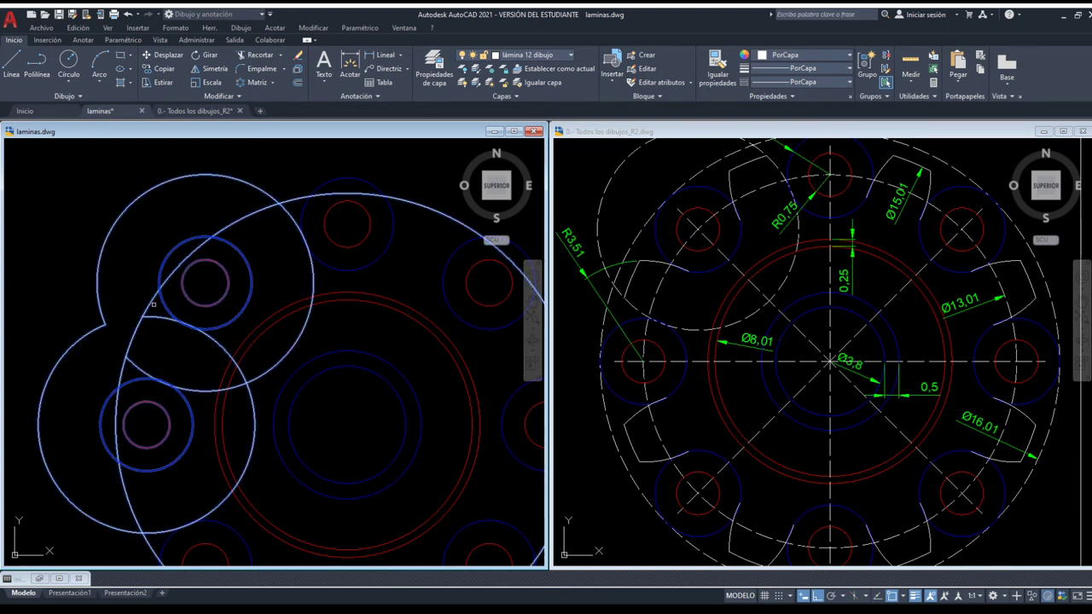
click(120, 322)
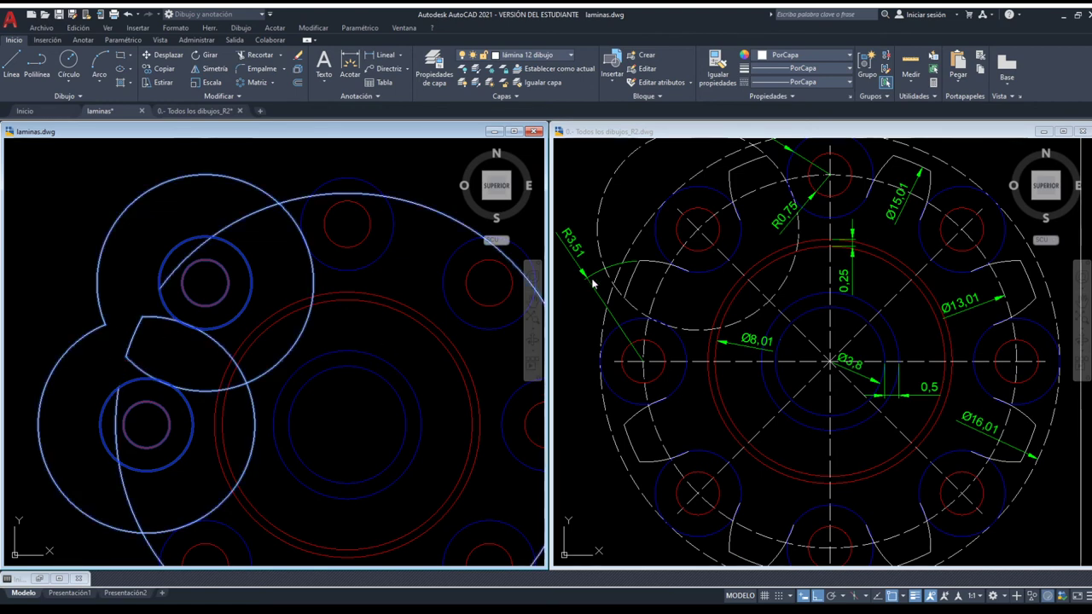
- Zoom in on the reference drawing to compare, then return to laminas.dwg
click(681, 277)
scroll(679, 264, up, 4)
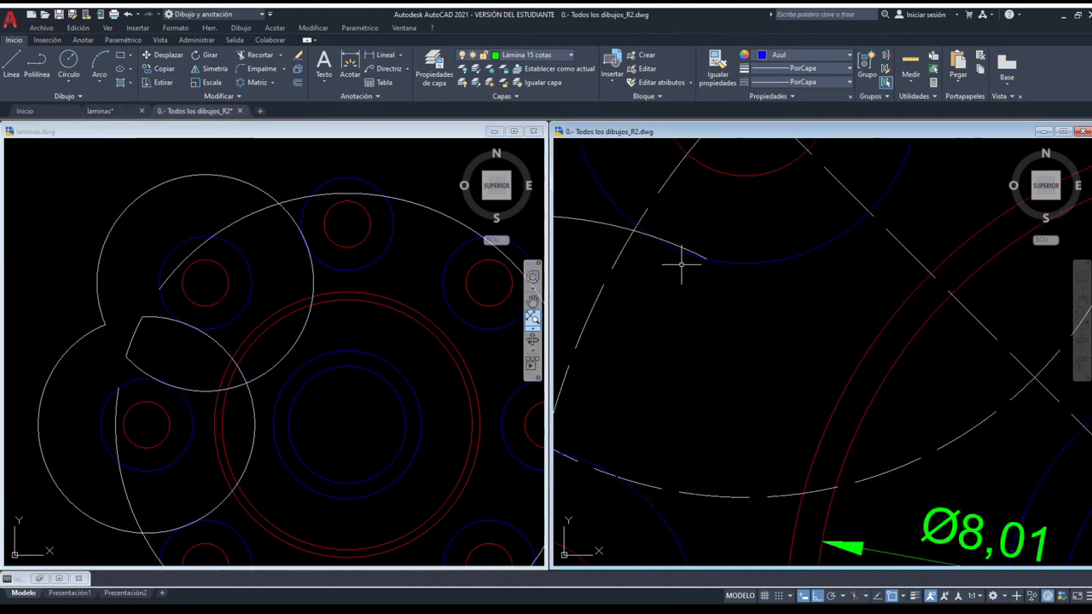
scroll(648, 235, up, 3)
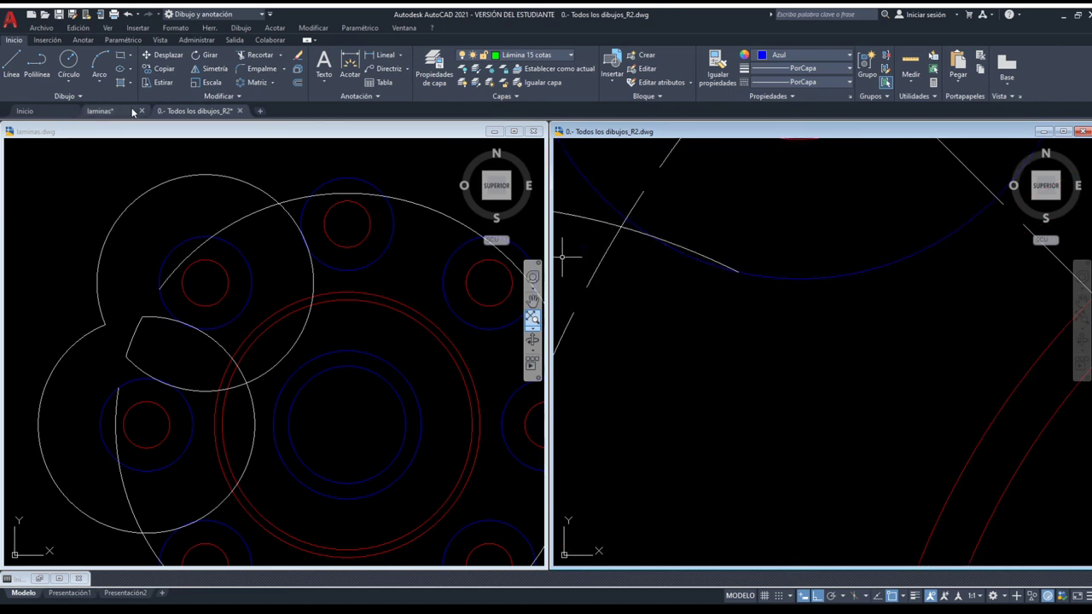
click(243, 136)
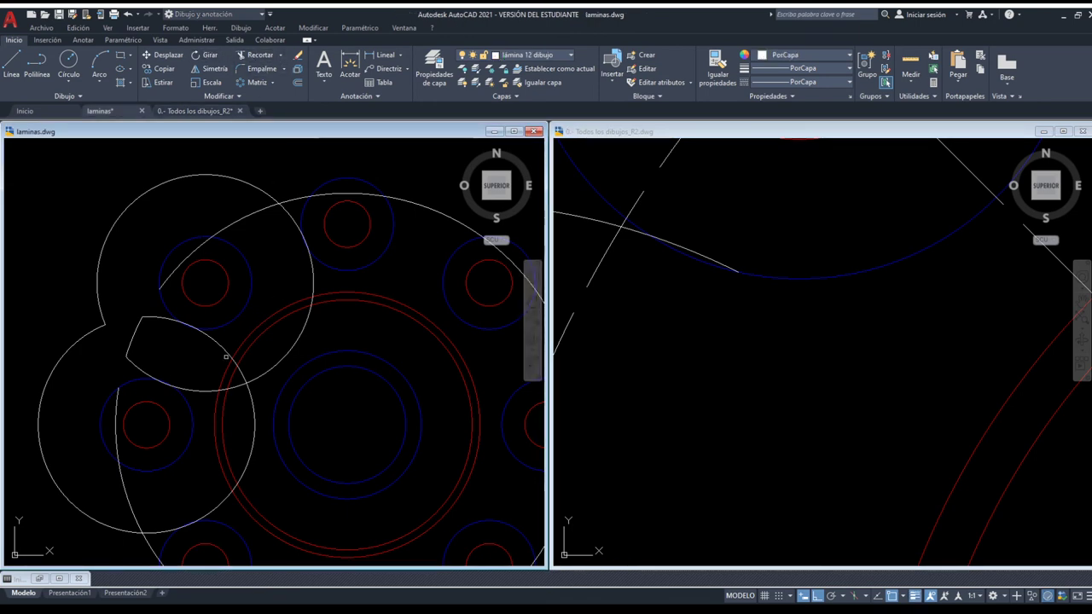
- Erase the large gear construction circles and the outer arc
click(203, 393)
click(169, 318)
scroll(197, 337, up, 3)
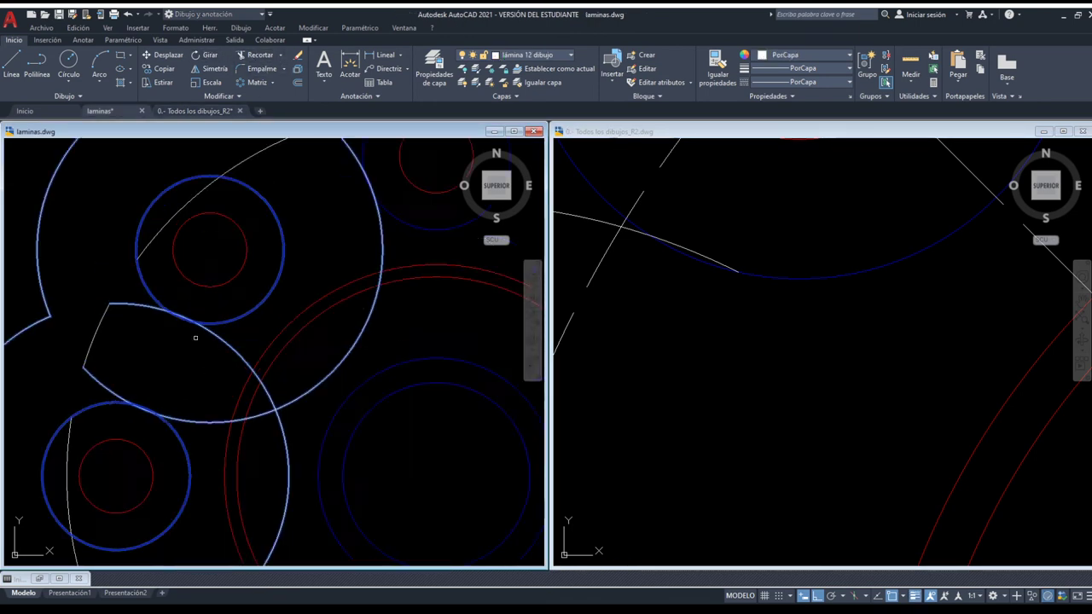
scroll(197, 337, up, 5)
scroll(187, 282, down, 2)
scroll(158, 422, down, 3)
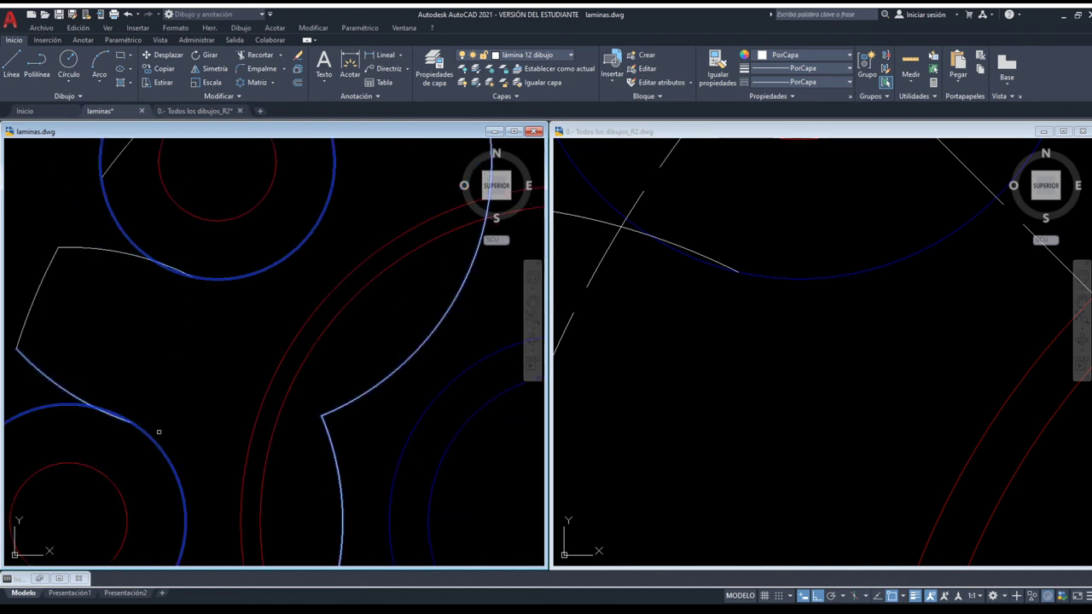
scroll(297, 414, down, 4)
click(299, 412)
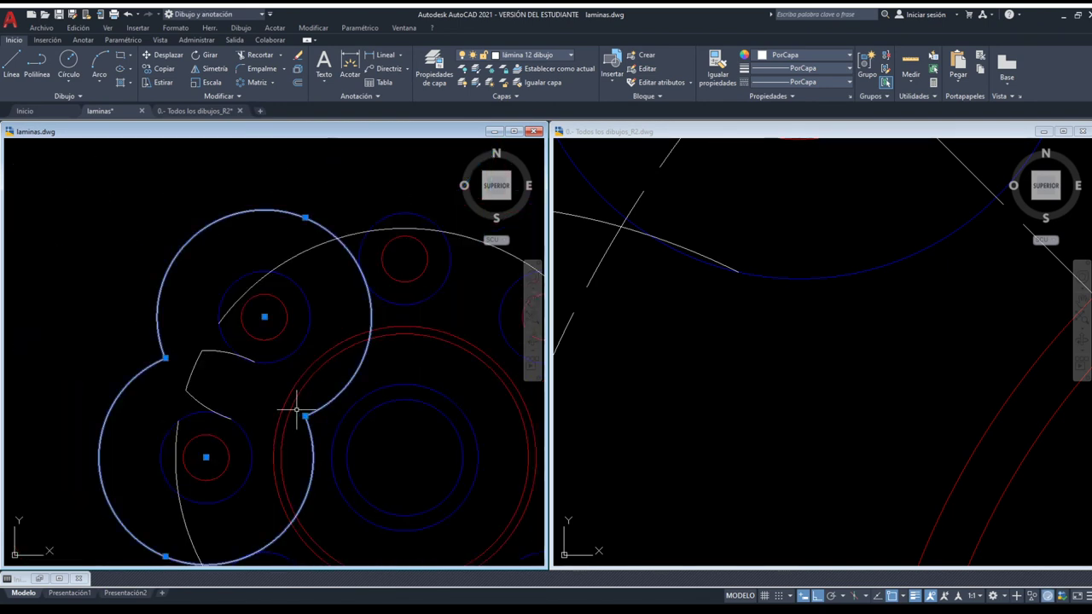
key(Delete)
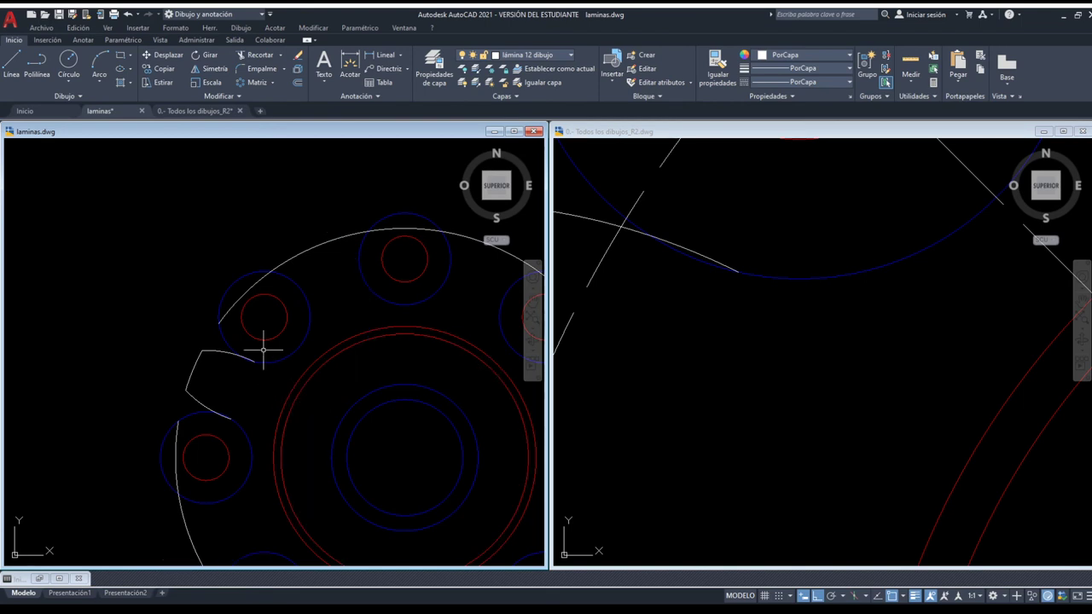
click(297, 257)
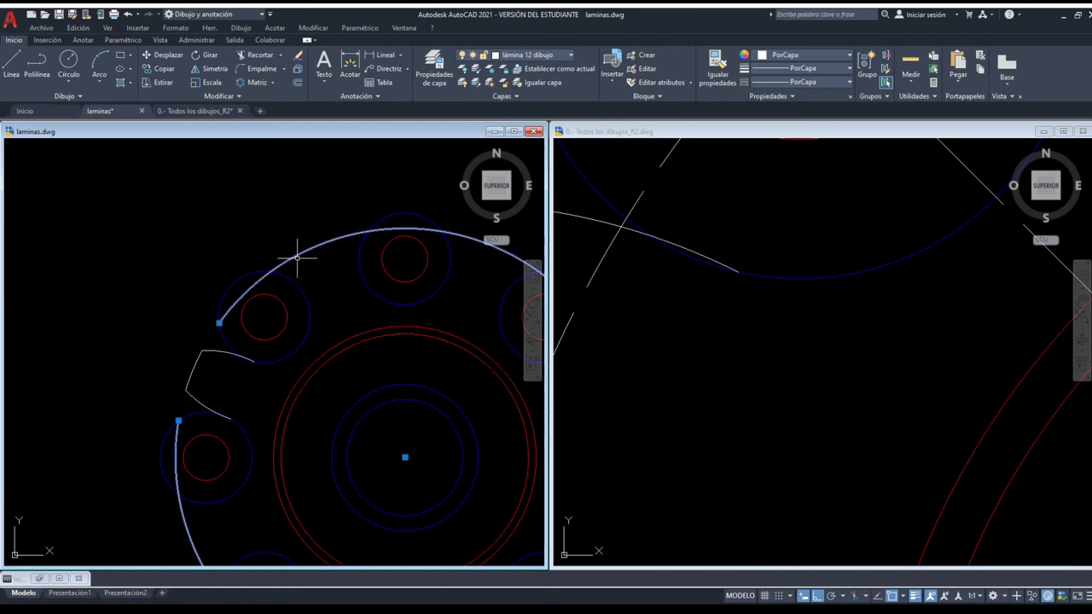
key(Delete)
- Select the upper and lower tooth arcs as the polar array objects
scroll(285, 241, down, 2)
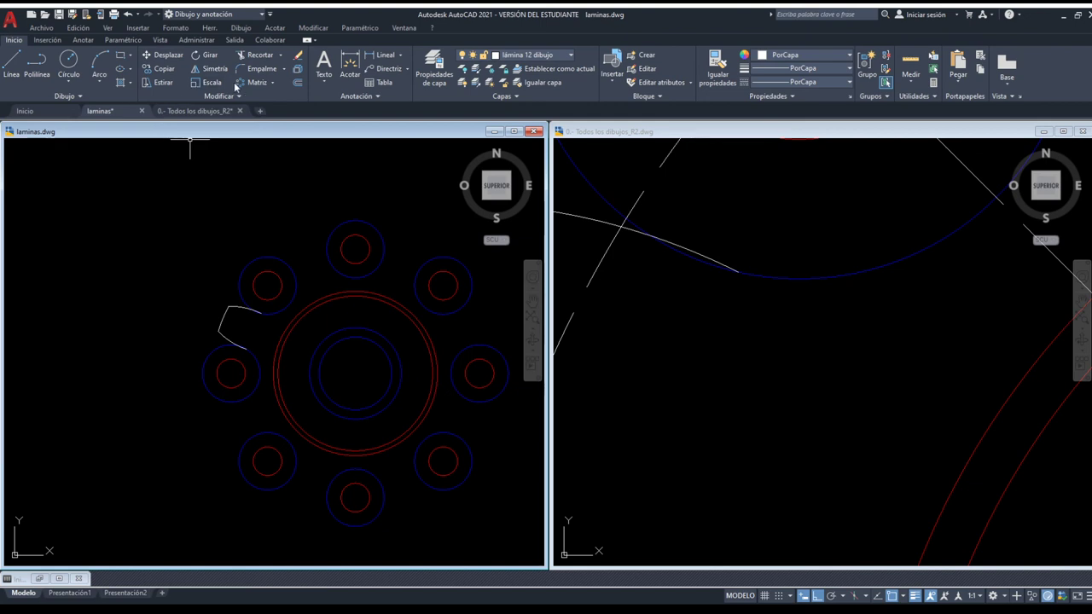
click(232, 324)
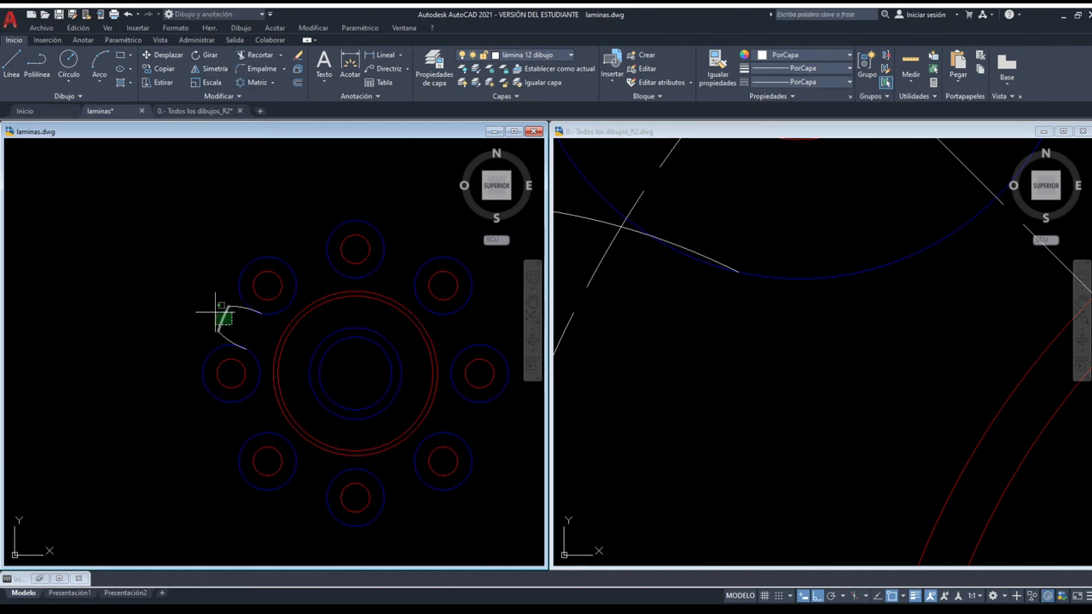
scroll(224, 330, up, 3)
click(220, 337)
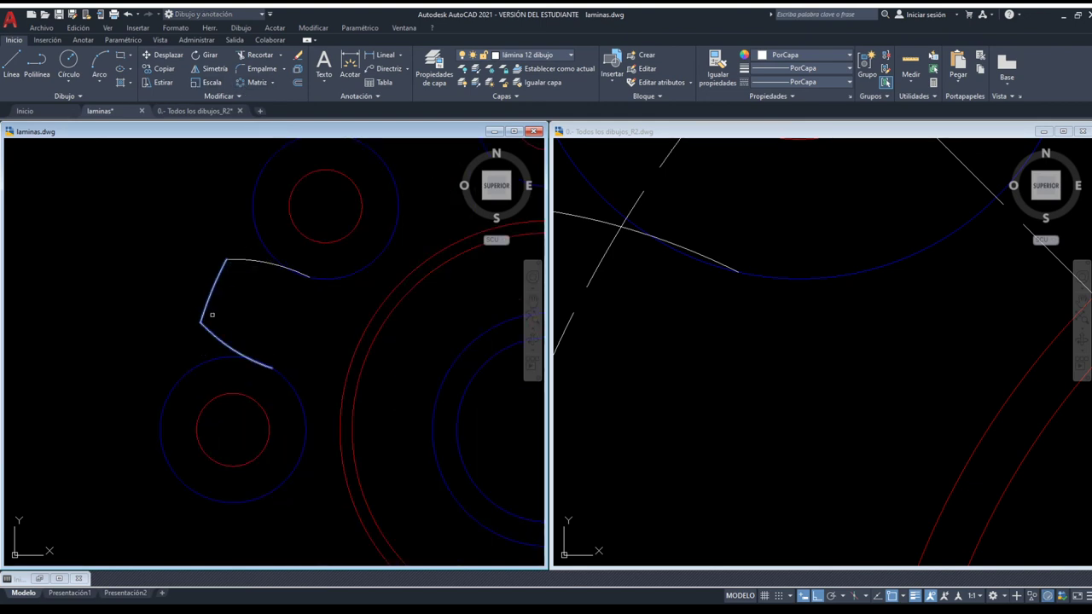
scroll(220, 299, down, 3)
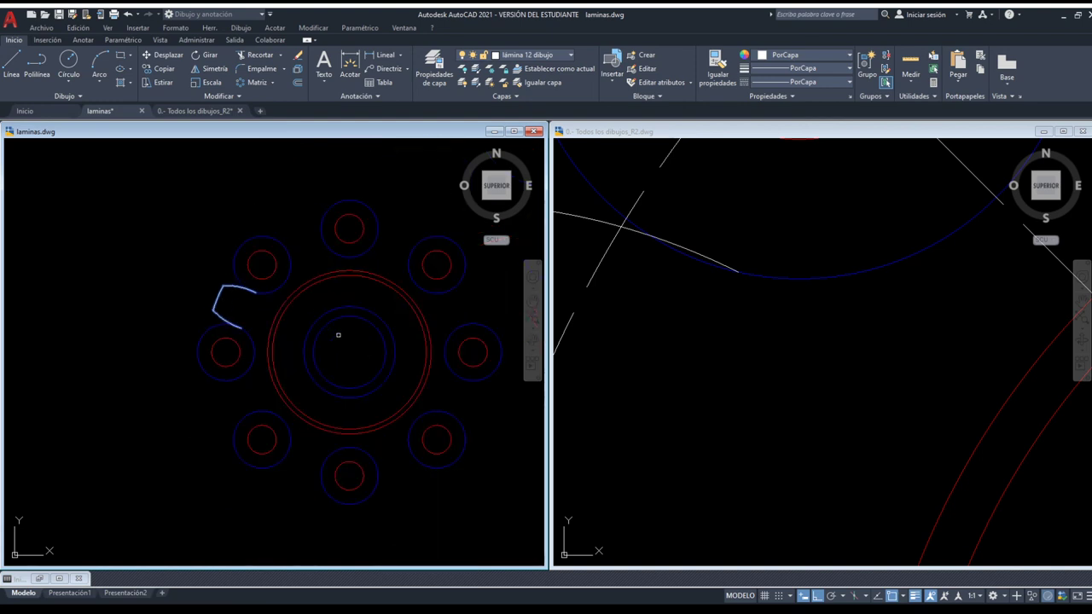
key(Return)
- Center the polar array on the flange centre with 8 items at 45° and close the array
click(349, 350)
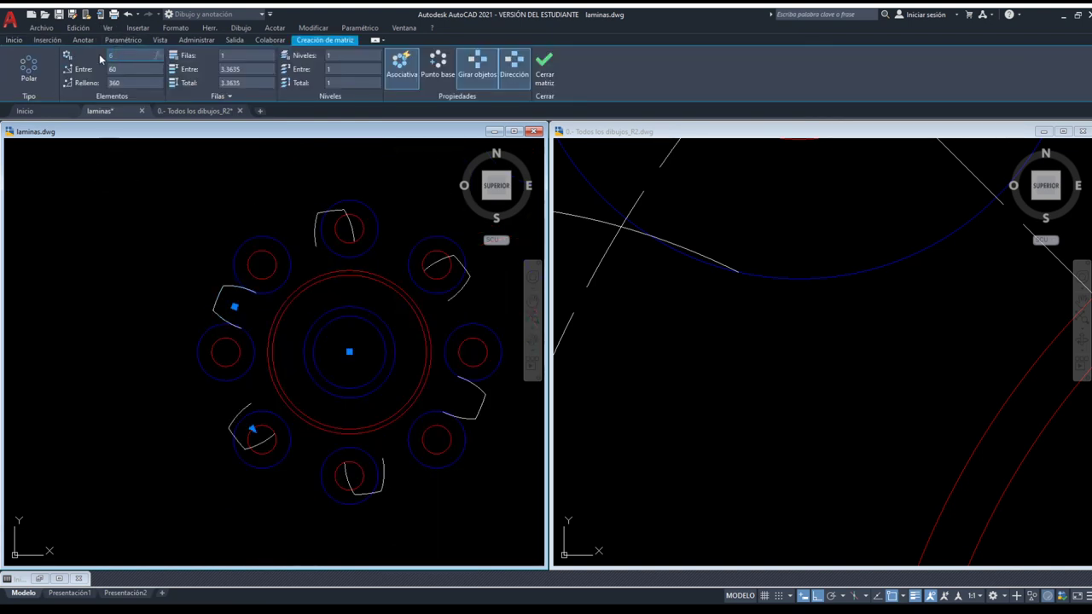
text(8)
key(Return)
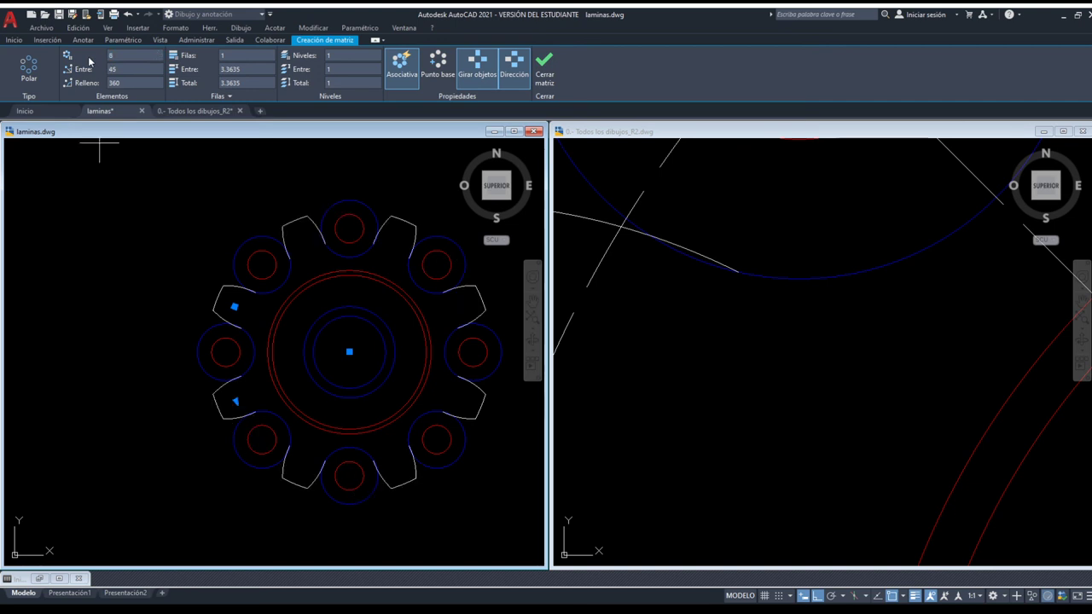
click(546, 69)
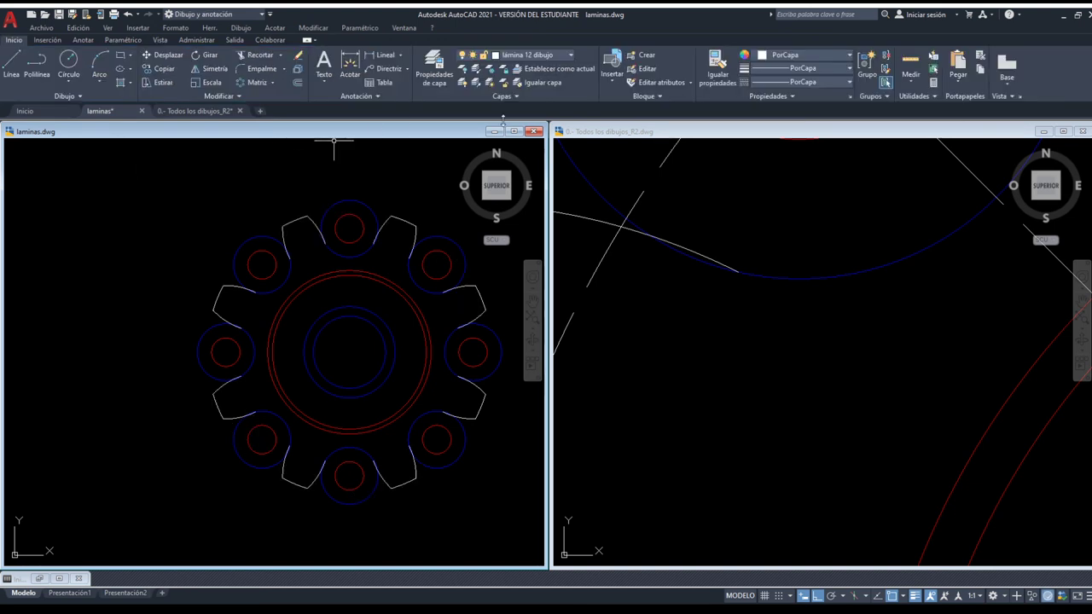
- Turn the centre-line layer back on and compare the gear with the reference drawing
click(461, 82)
click(622, 311)
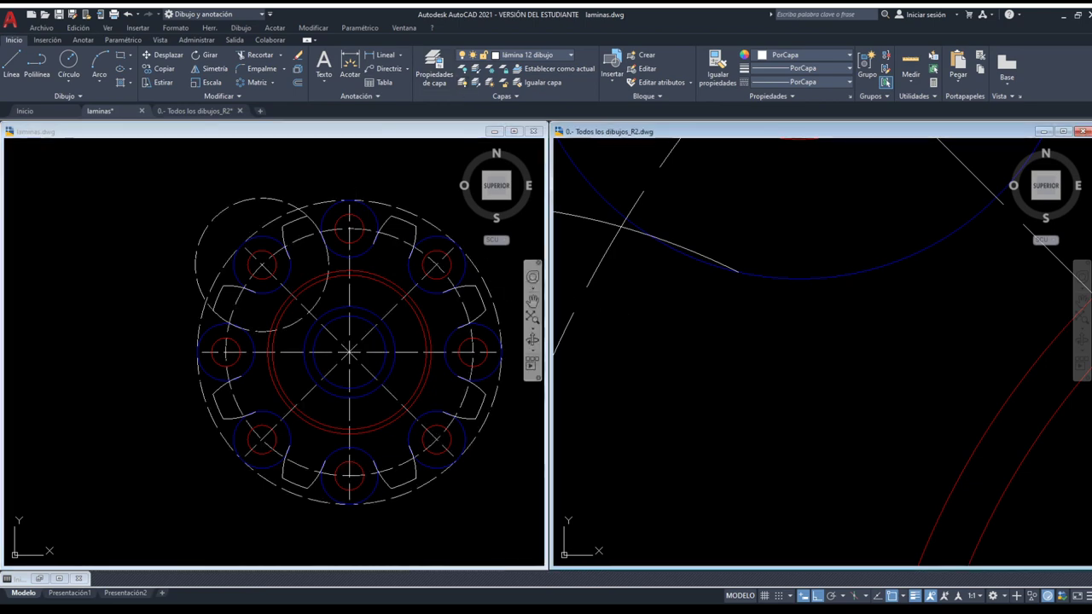
scroll(622, 311, down, 1)
scroll(622, 310, down, 5)
scroll(661, 322, up, 1)
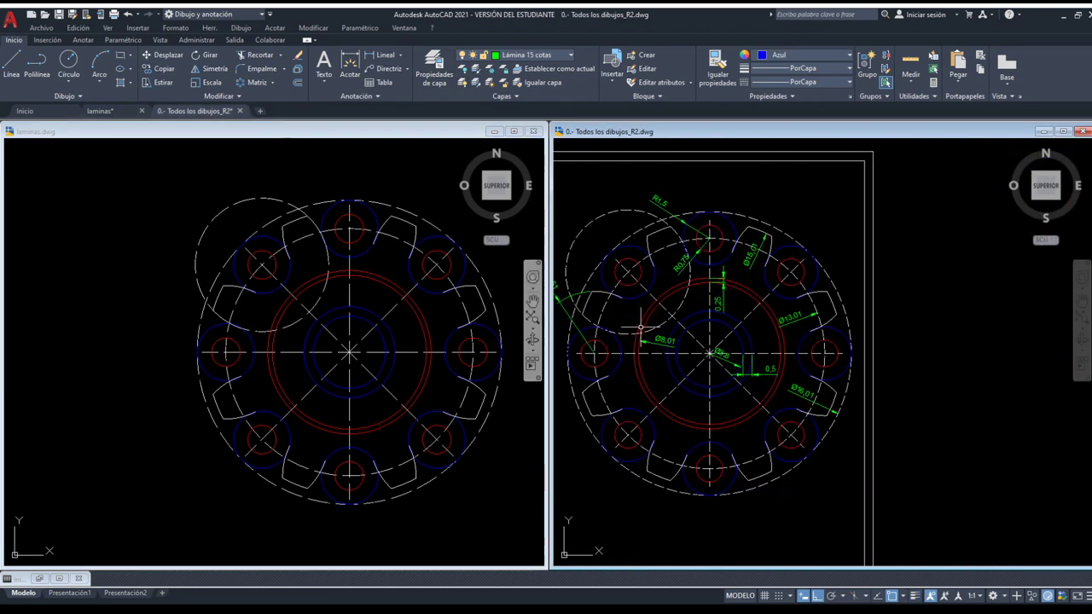
scroll(662, 323, up, 1)
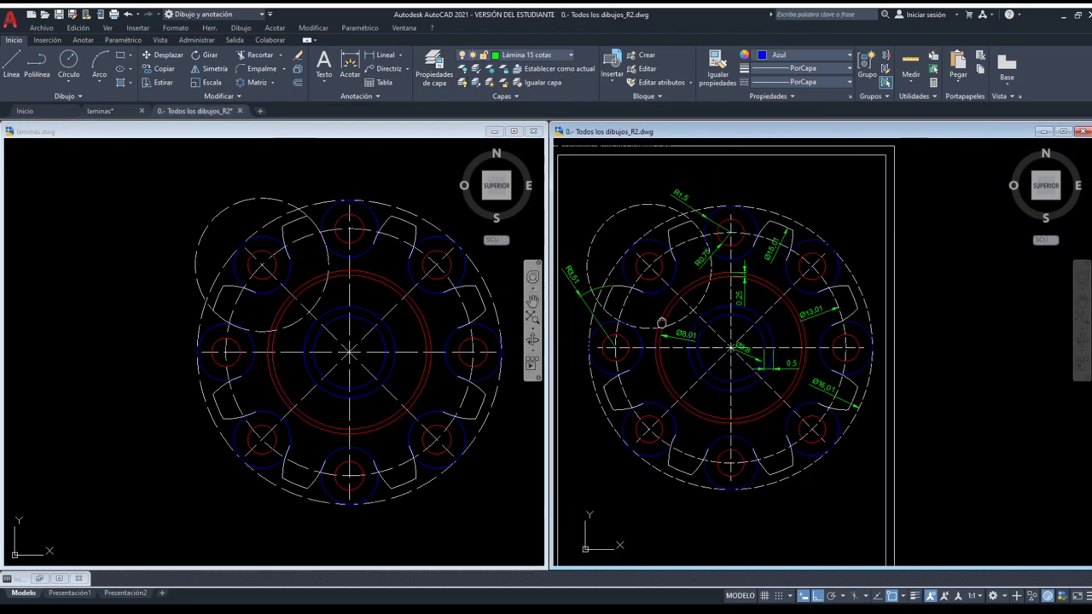
click(302, 271)
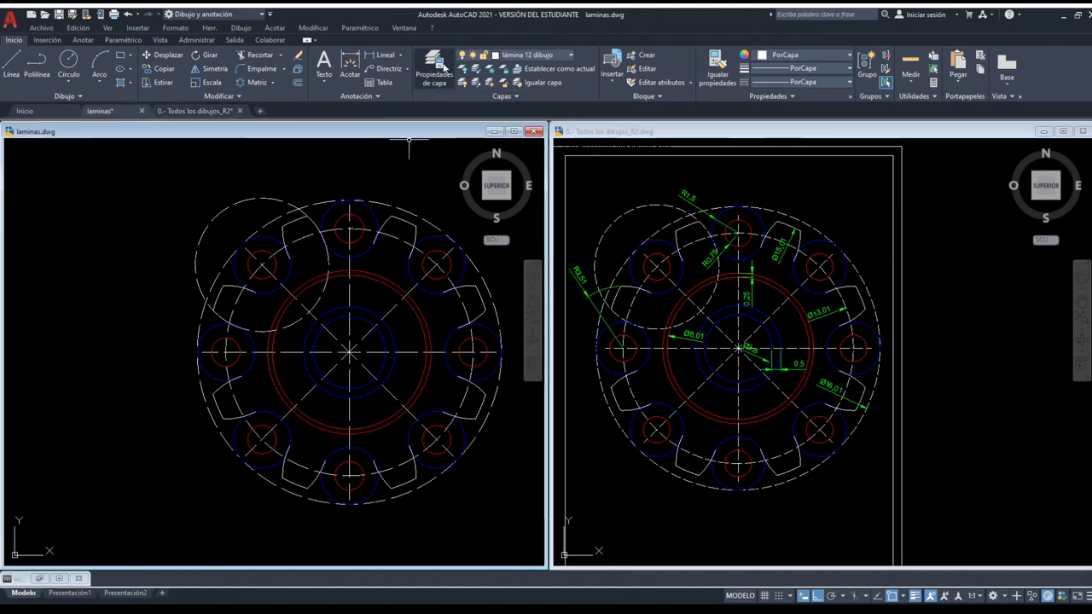
scroll(247, 247, up, 1)
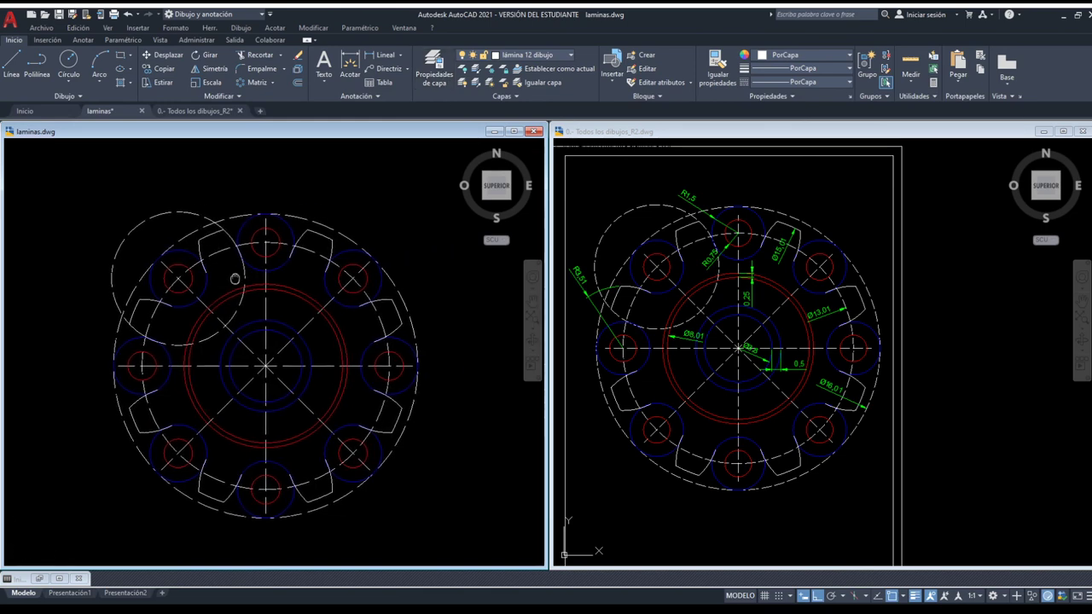
scroll(224, 244, up, 1)
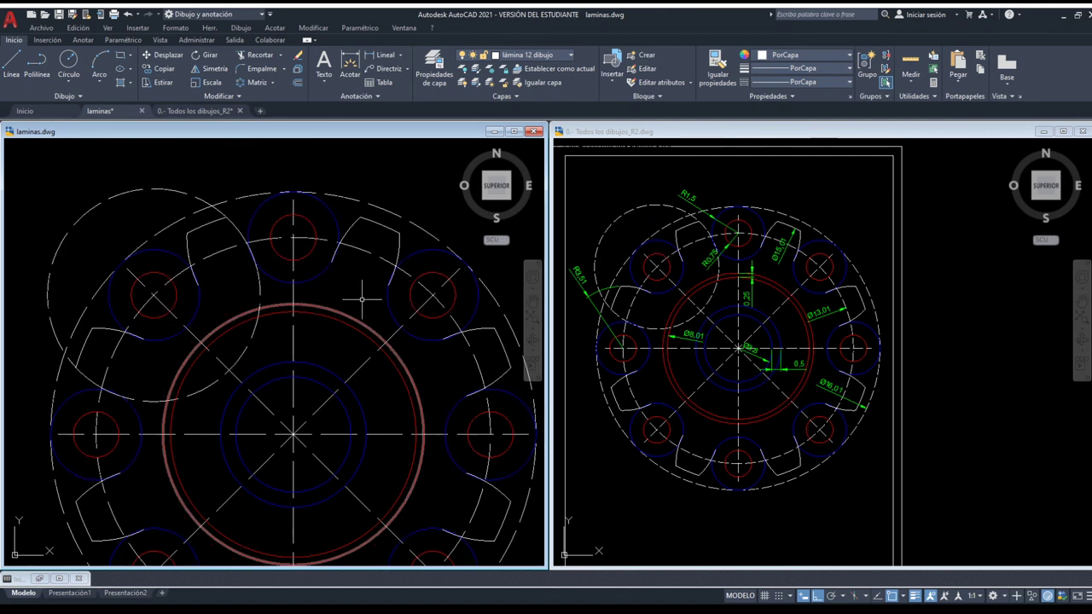
scroll(388, 282, down, 2)
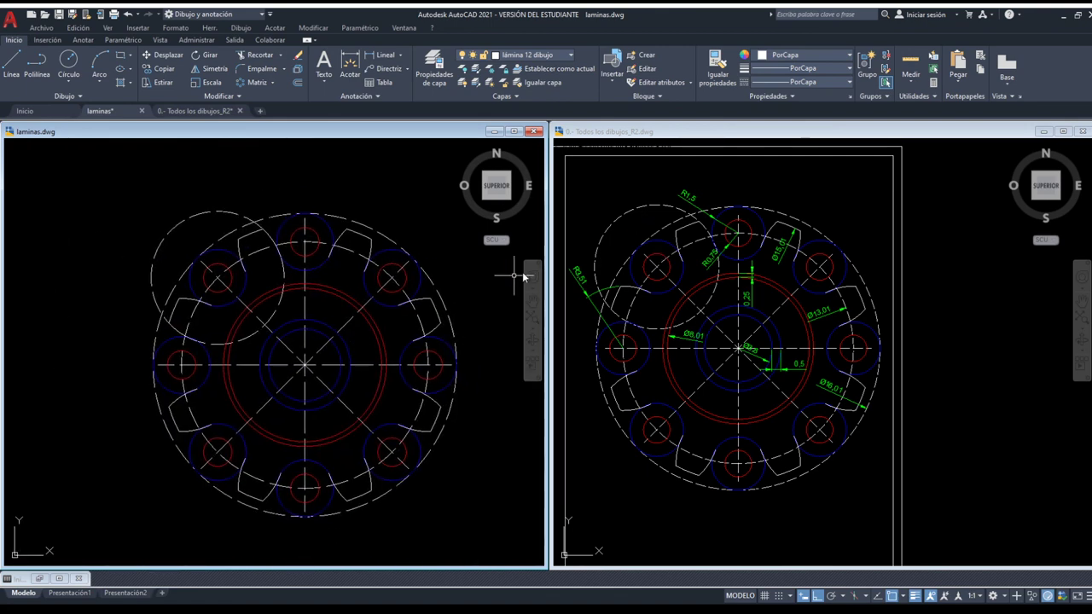
- Toggle the reference drawing's dashed-line layer off and undo it, then pan the laminas view
click(640, 204)
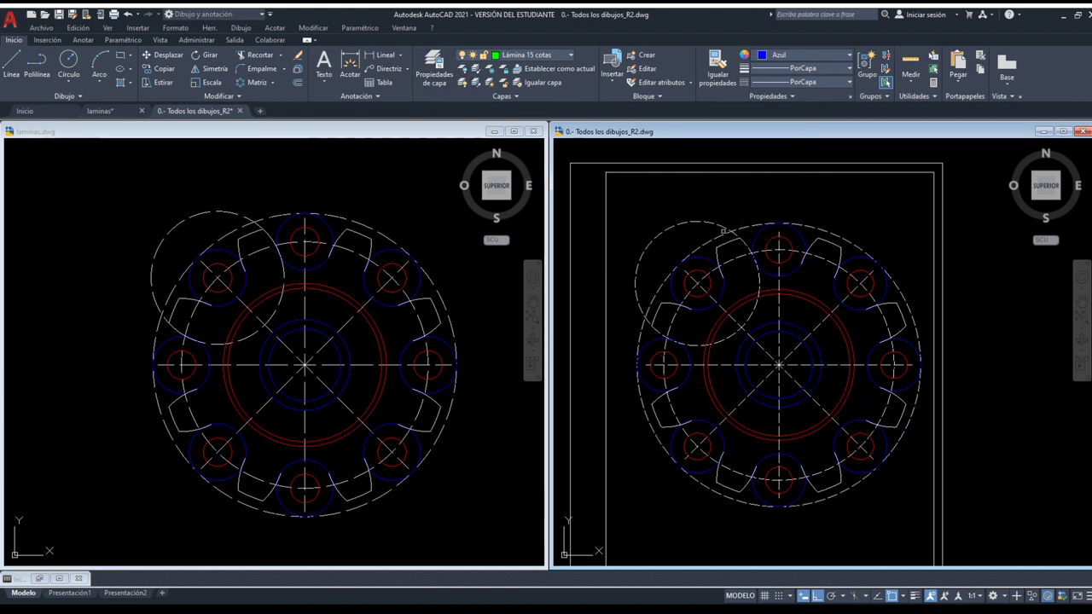
click(722, 223)
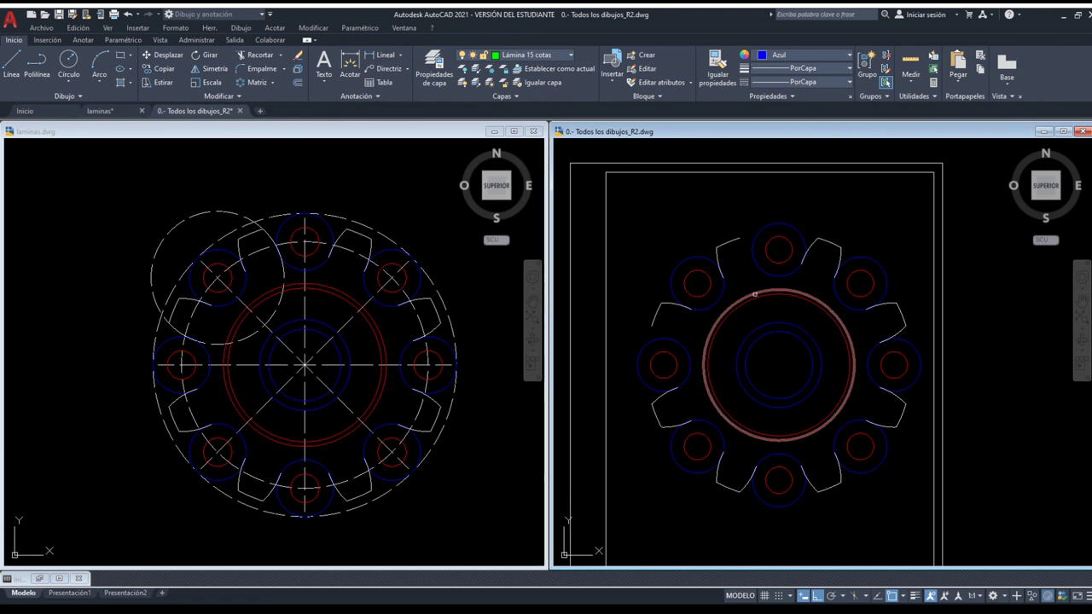
key(ctrl+z)
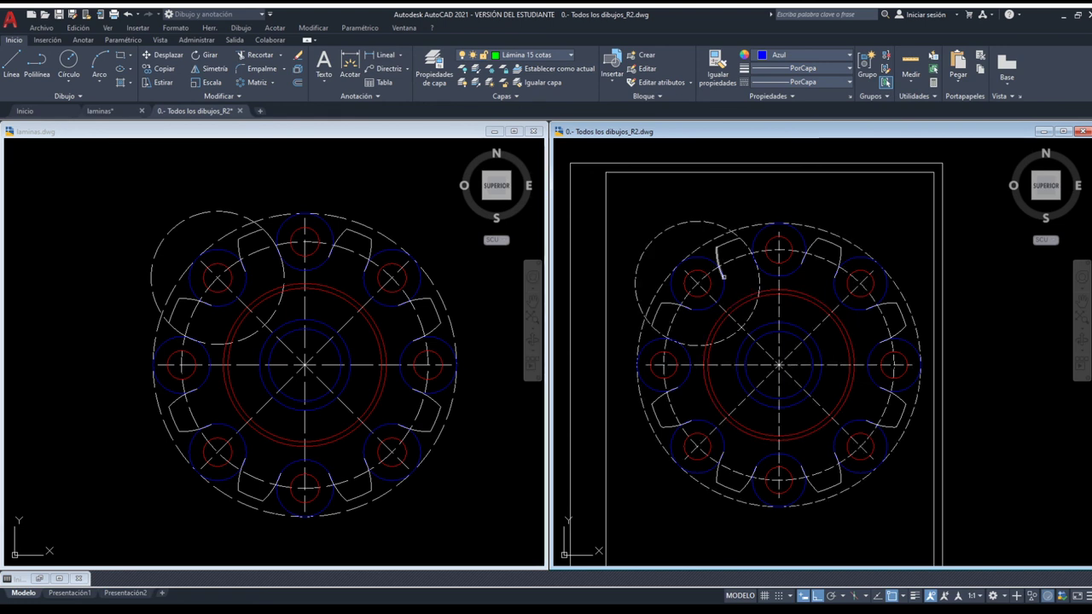
click(395, 210)
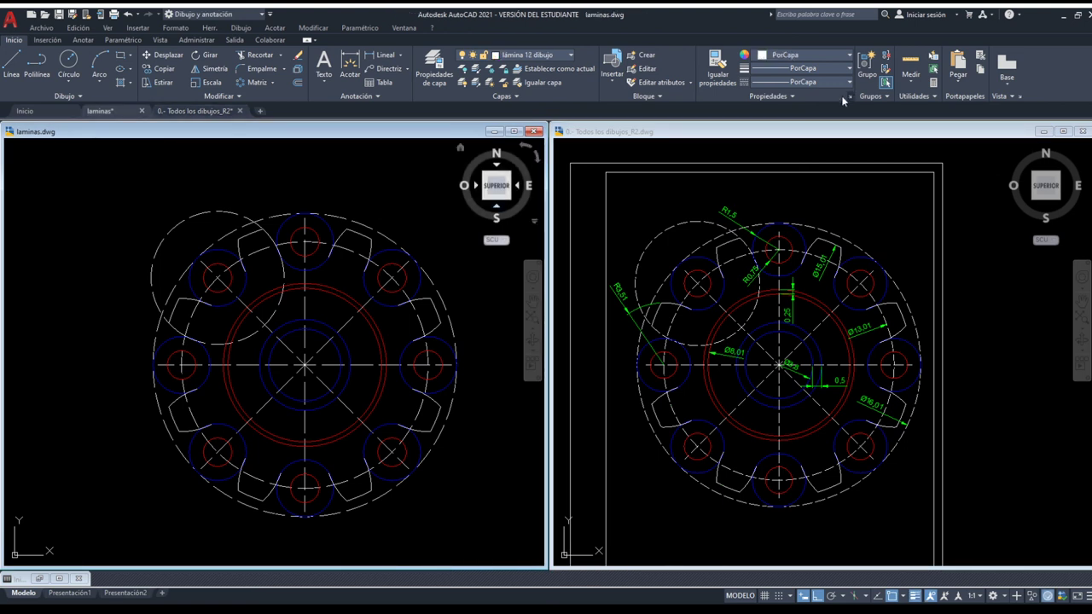
middle_drag(328, 318, 305, 295)
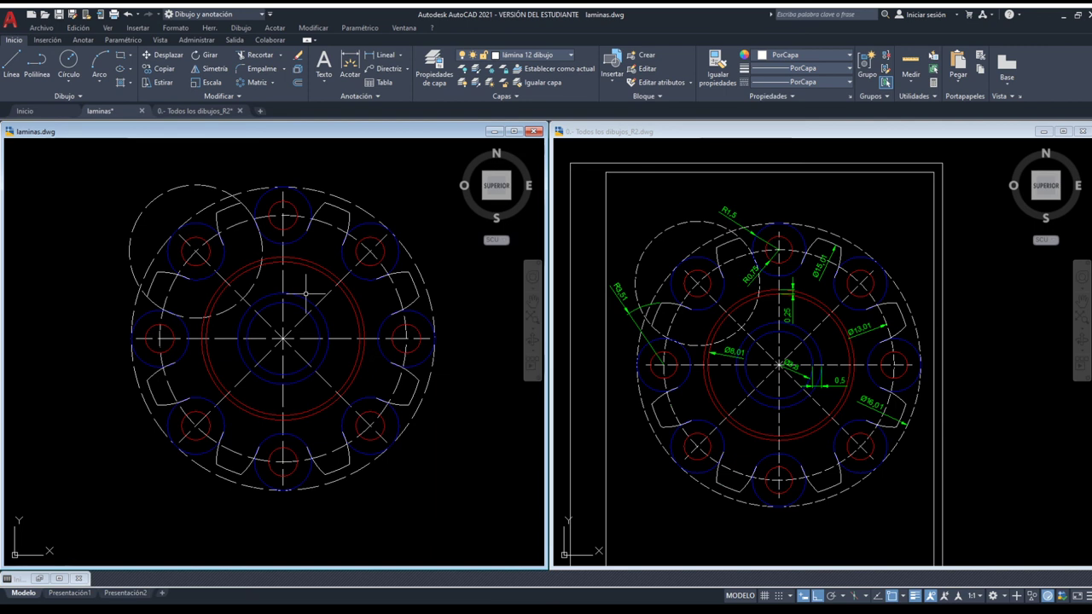